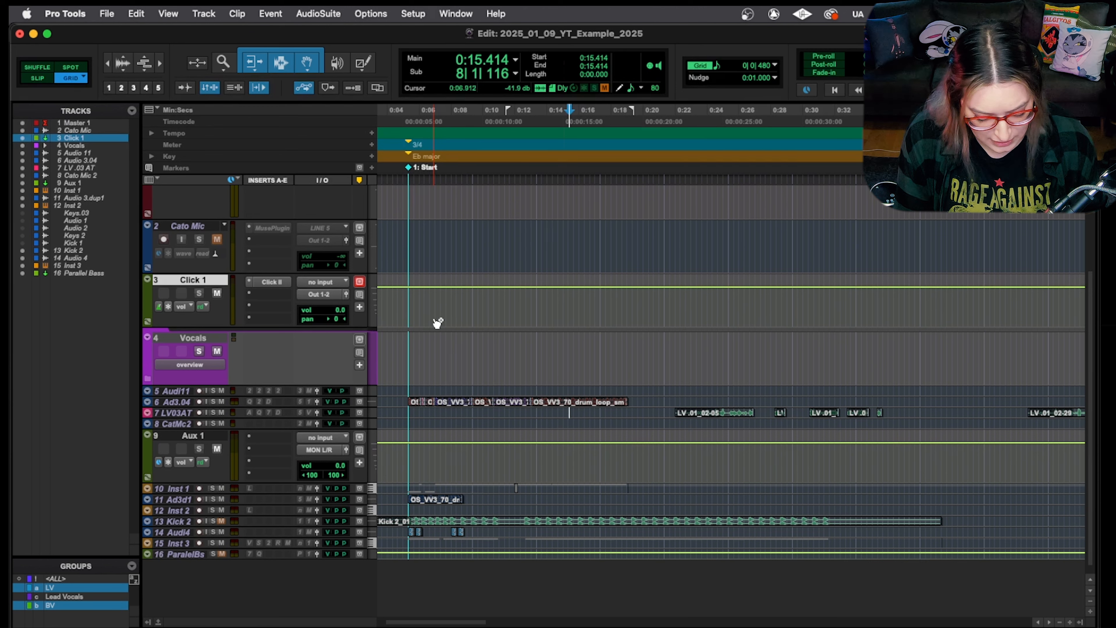
# Begin a new track setup and configure its first row as one stereo Master Fader.
pyautogui.press('super+shift+n')
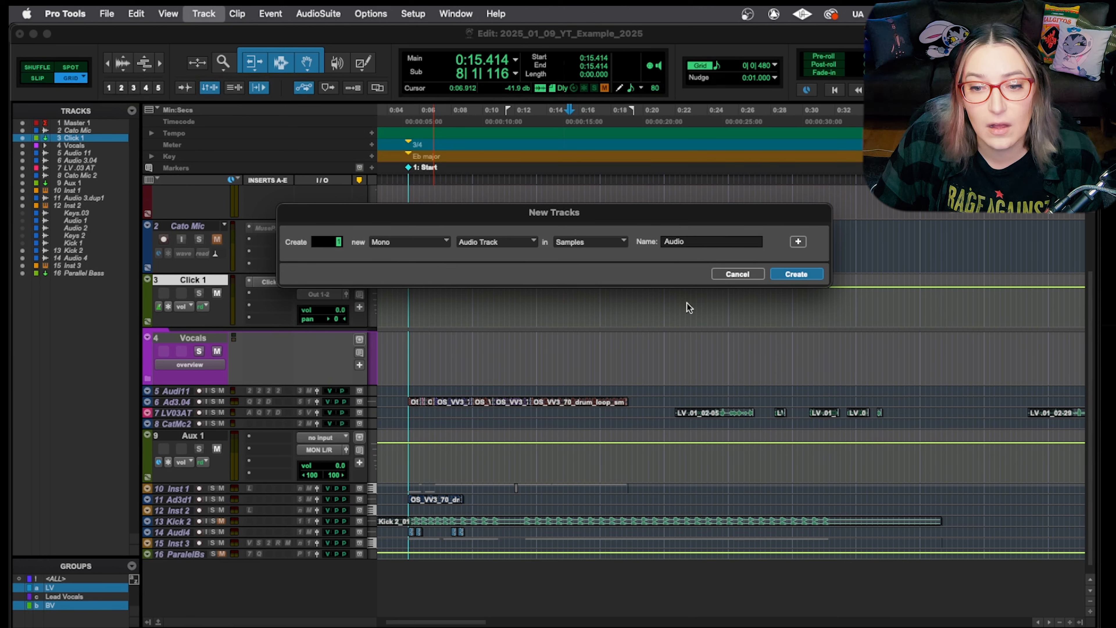
pyautogui.click(729, 274)
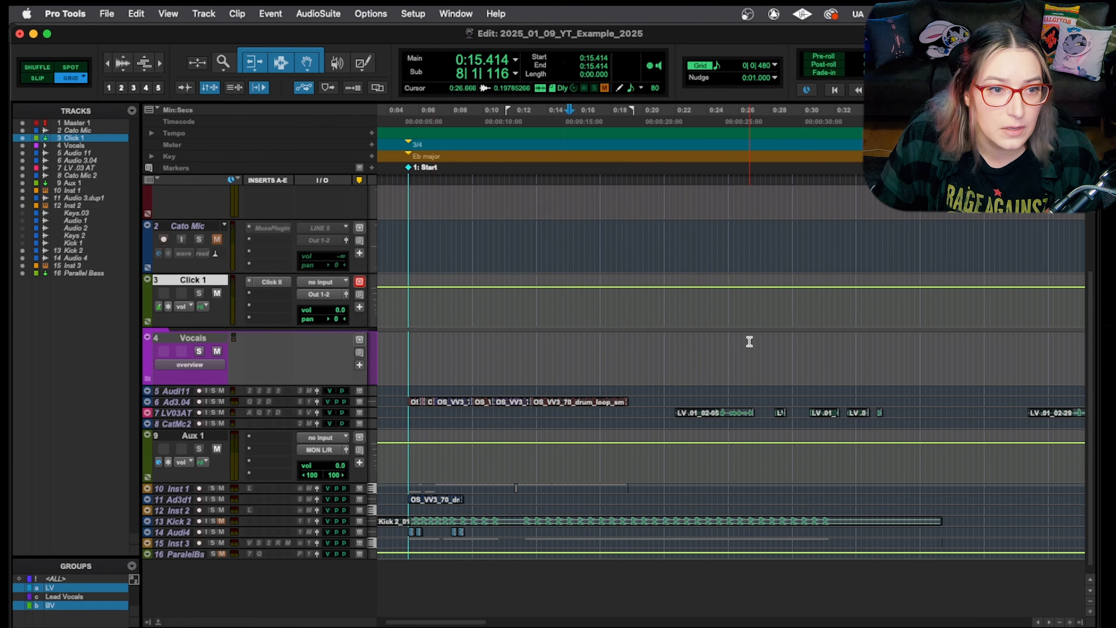
pyautogui.click(204, 14)
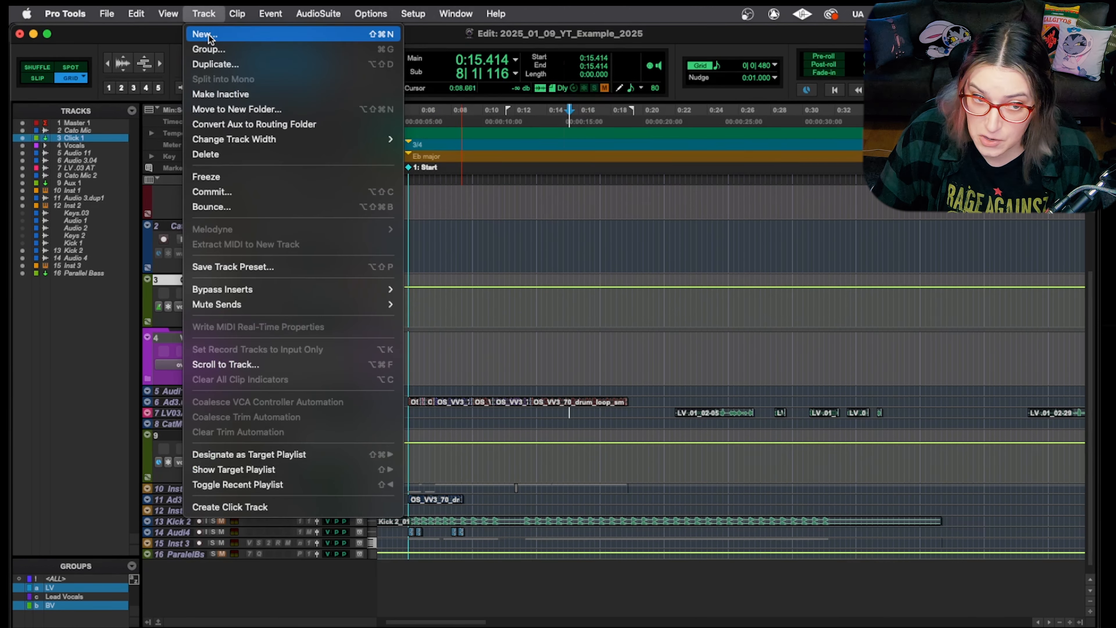
pyautogui.click(209, 34)
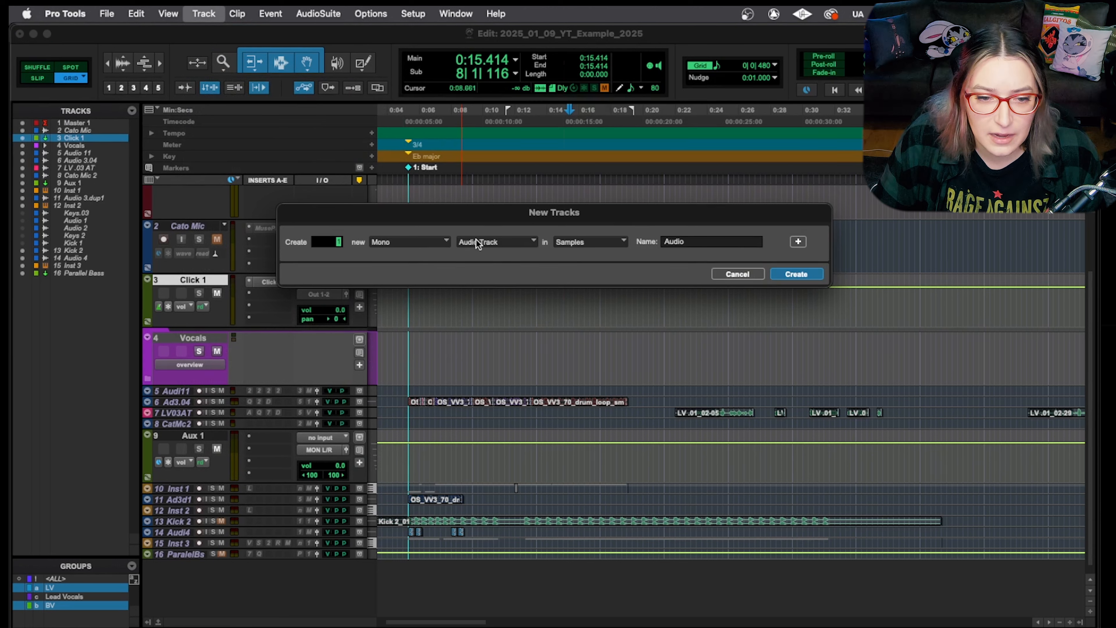
pyautogui.click(445, 243)
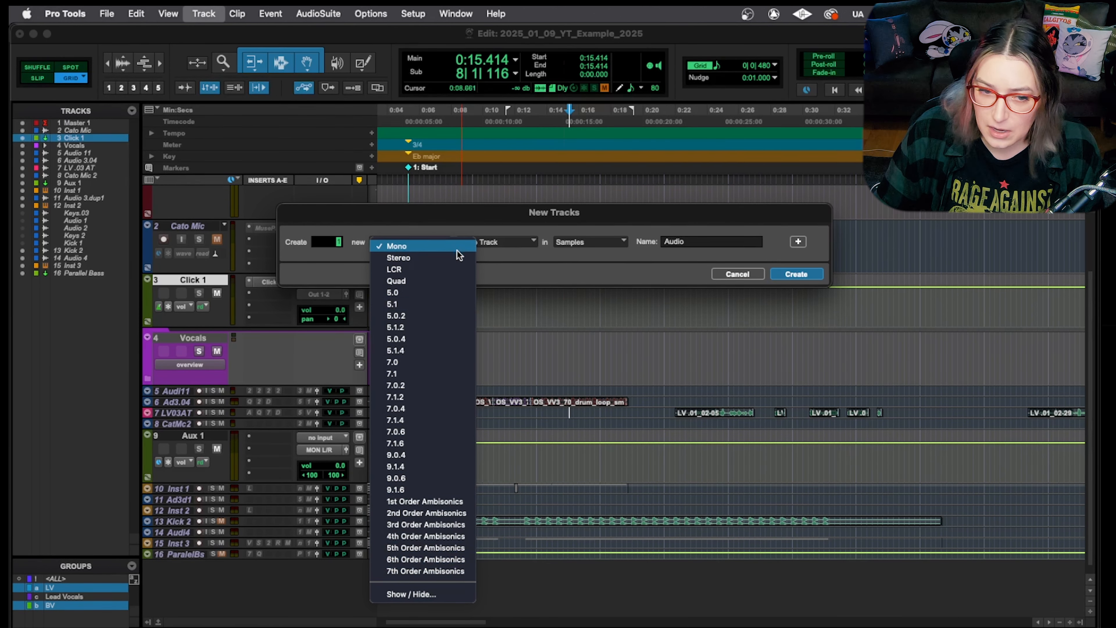
pyautogui.click(452, 225)
pyautogui.click(462, 241)
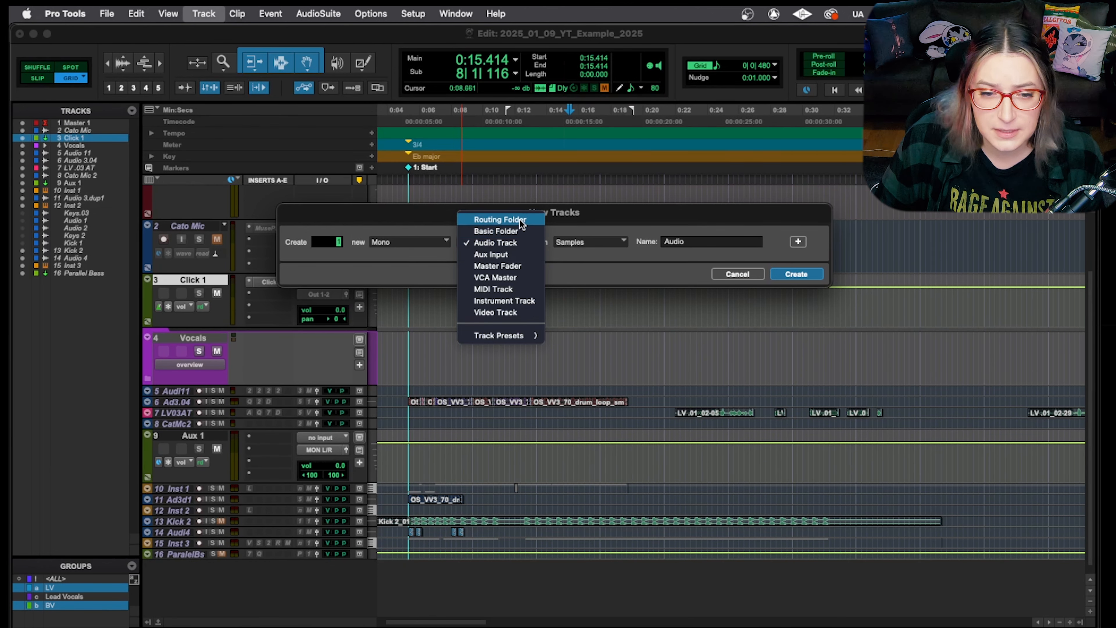
pyautogui.click(514, 260)
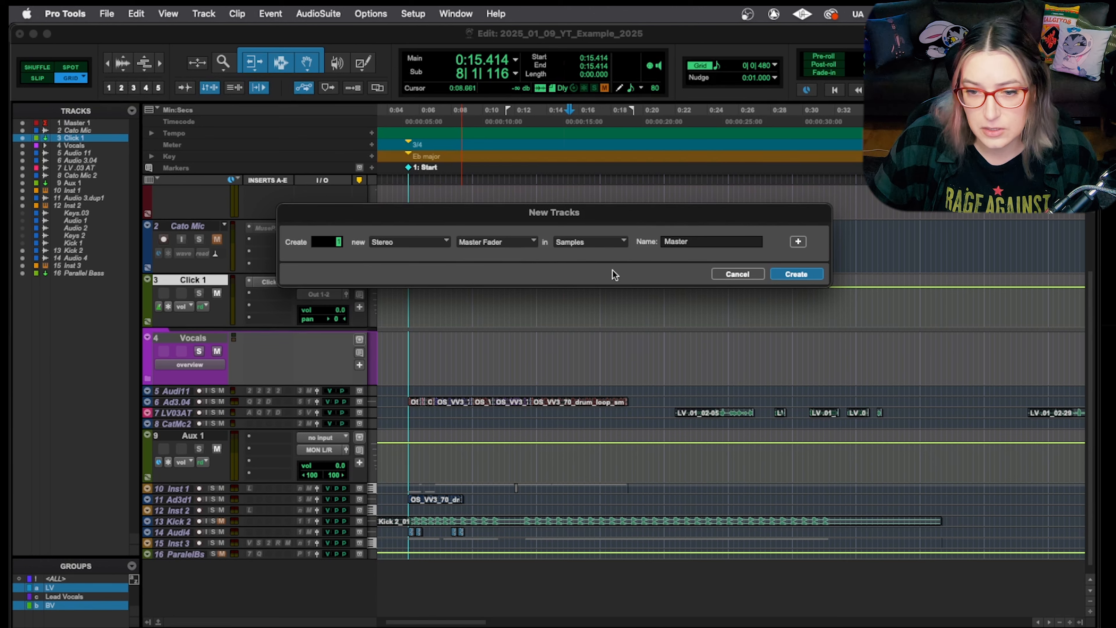
# Add a second row to the new tracks setup and cycle its channel width through the formats, ending on Mono.
pyautogui.click(798, 242)
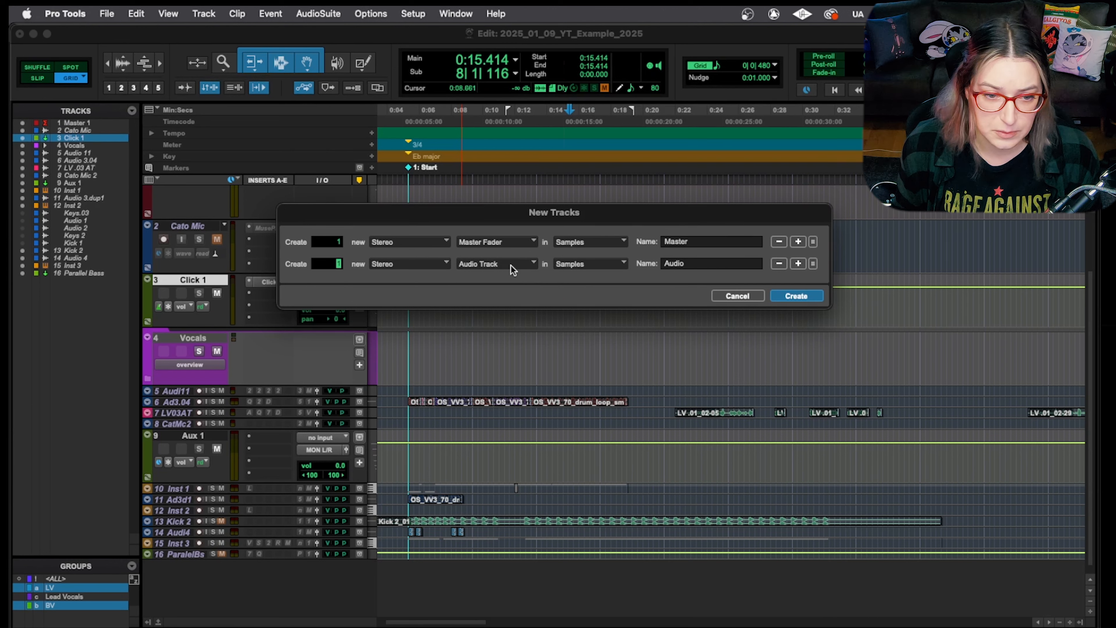
pyautogui.press('super+Right')
pyautogui.press('super+Right')
pyautogui.press('super+Right')
pyautogui.press('super+Left')
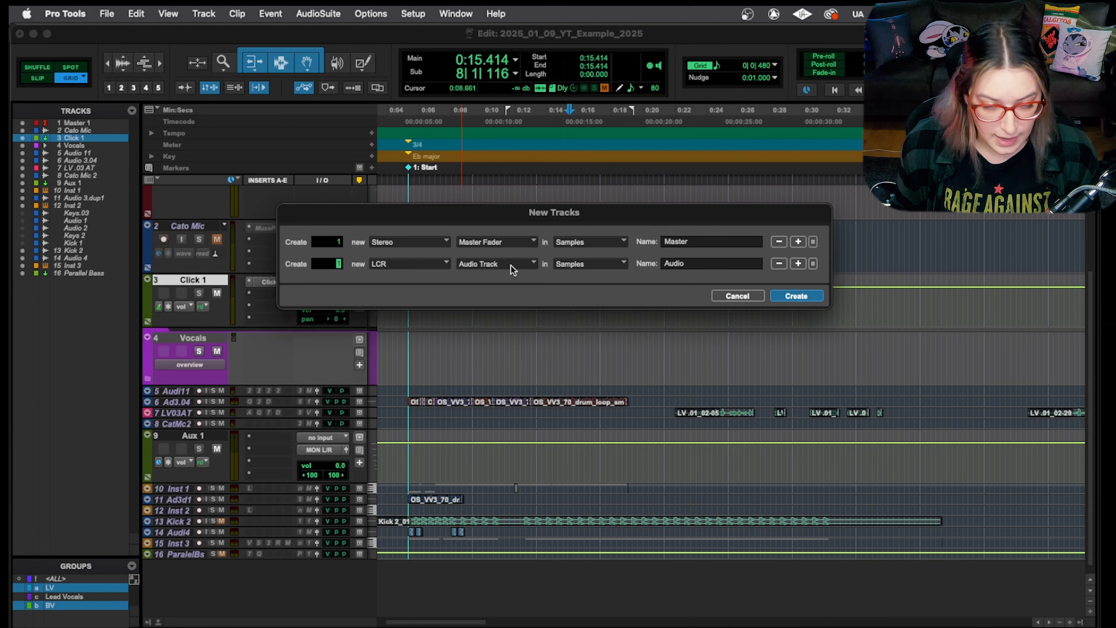
pyautogui.press('super+Left')
pyautogui.press('super+Left')
pyautogui.press('super+Left')
pyautogui.press('super+Right')
pyautogui.press('super+Right')
pyautogui.press('super+Left')
pyautogui.press('super+Right')
pyautogui.press('super+Left')
pyautogui.press('super+Left')
pyautogui.press('super+Right')
pyautogui.press('super+Right')
pyautogui.press('super+Right')
pyautogui.press('super+Left')
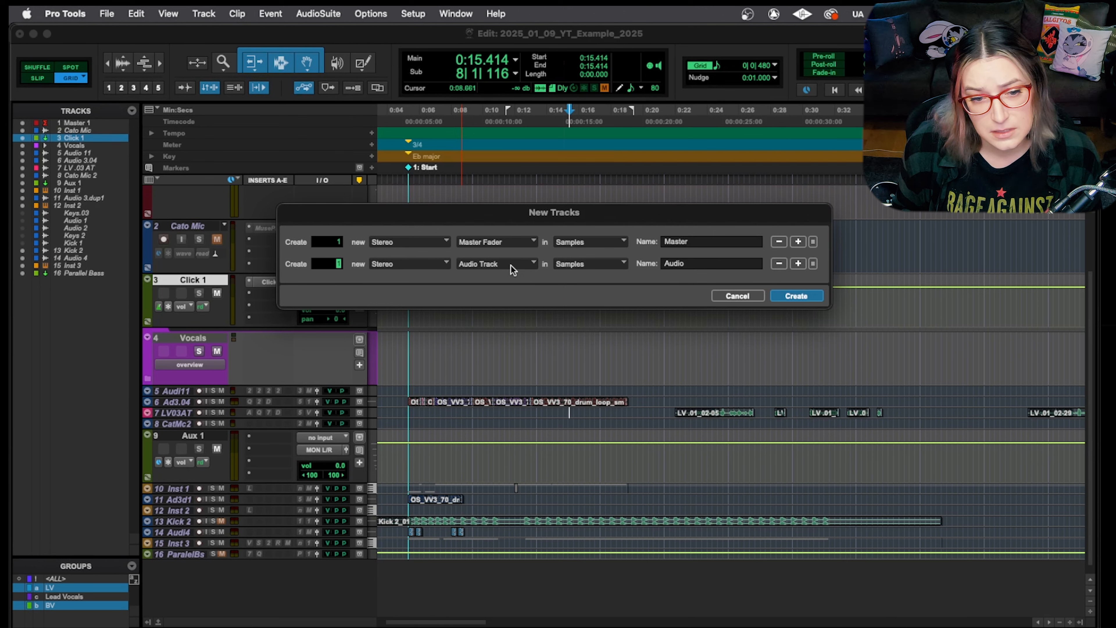
pyautogui.press('super+Left')
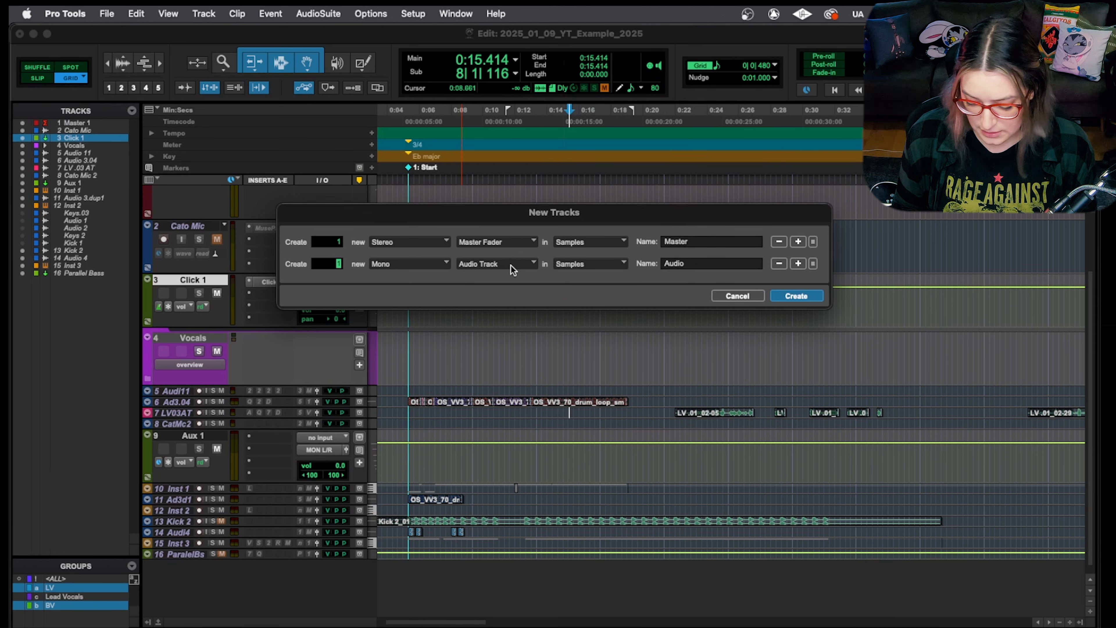
# Cycle the second row's track type to VCA Master and back to Audio Track.
pyautogui.press('super+Down')
pyautogui.press('super+Down')
pyautogui.press('super+Down')
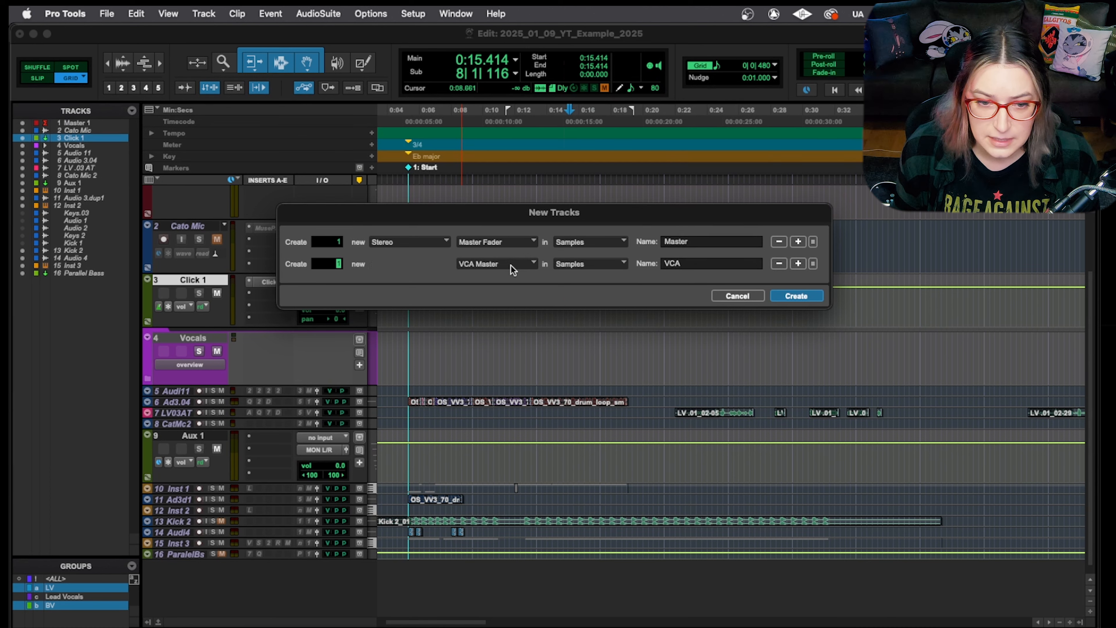
pyautogui.press('super+Up')
pyautogui.press('super+Up')
pyautogui.press('super+Up')
pyautogui.press('super+Up')
pyautogui.press('super+Down')
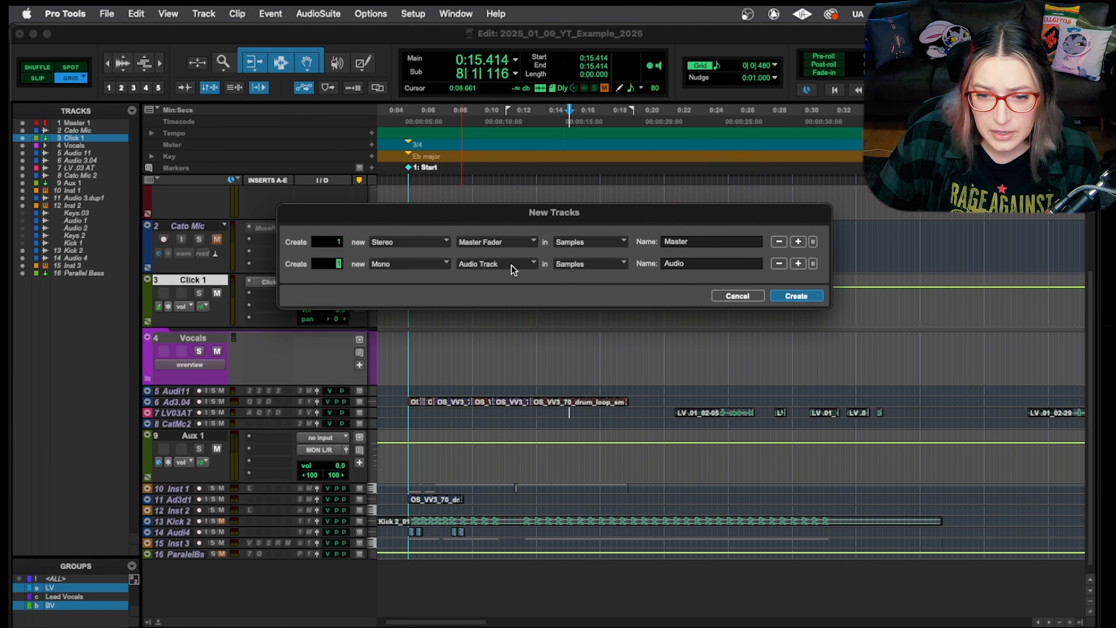
# Name the mono audio track with the performer's first name followed by "Mic" and create both tracks.
pyautogui.click(698, 270)
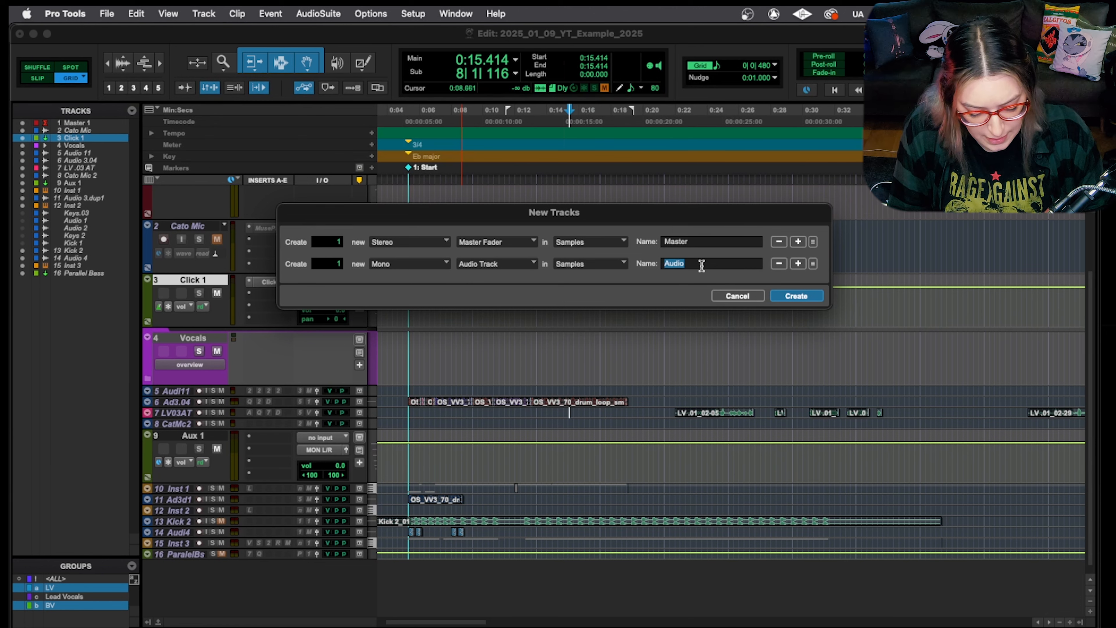
pyautogui.write('Cato ')
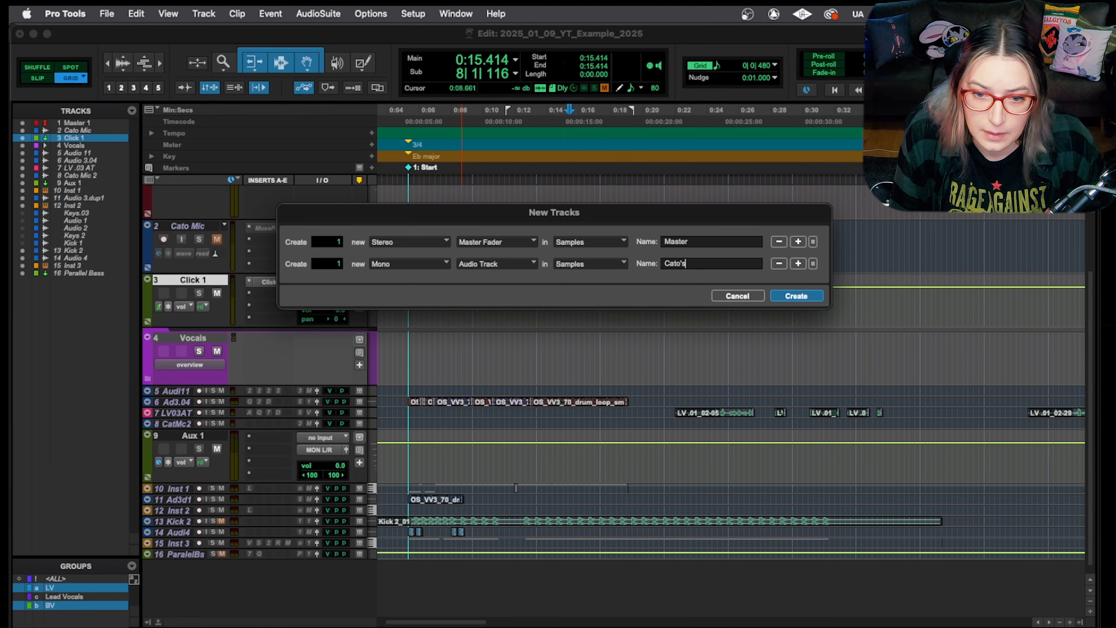
pyautogui.write('Mic')
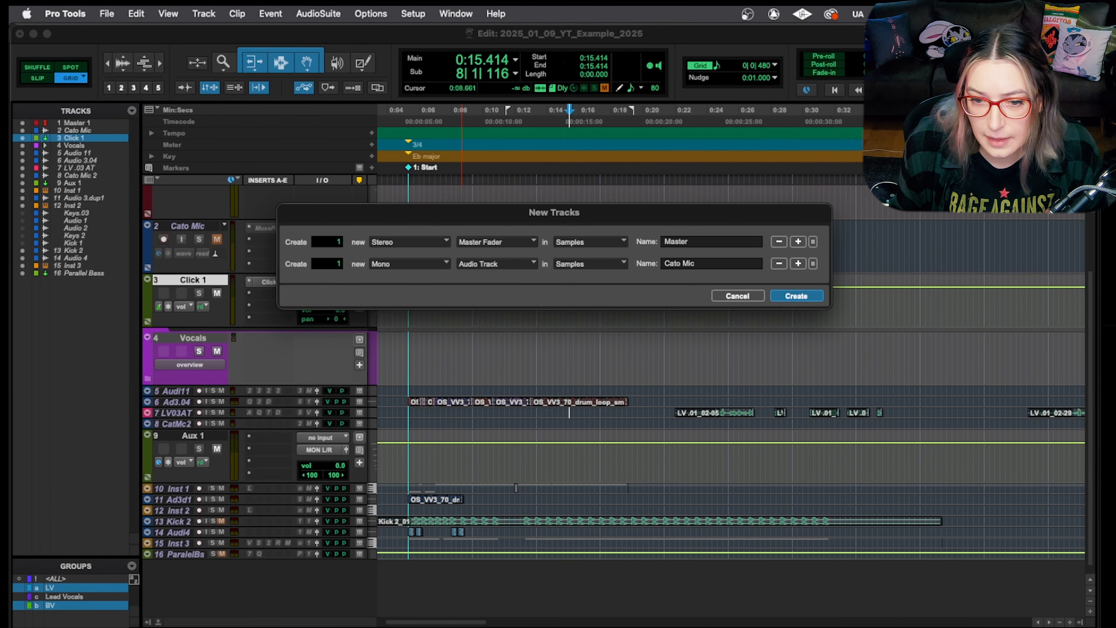
pyautogui.press('Return')
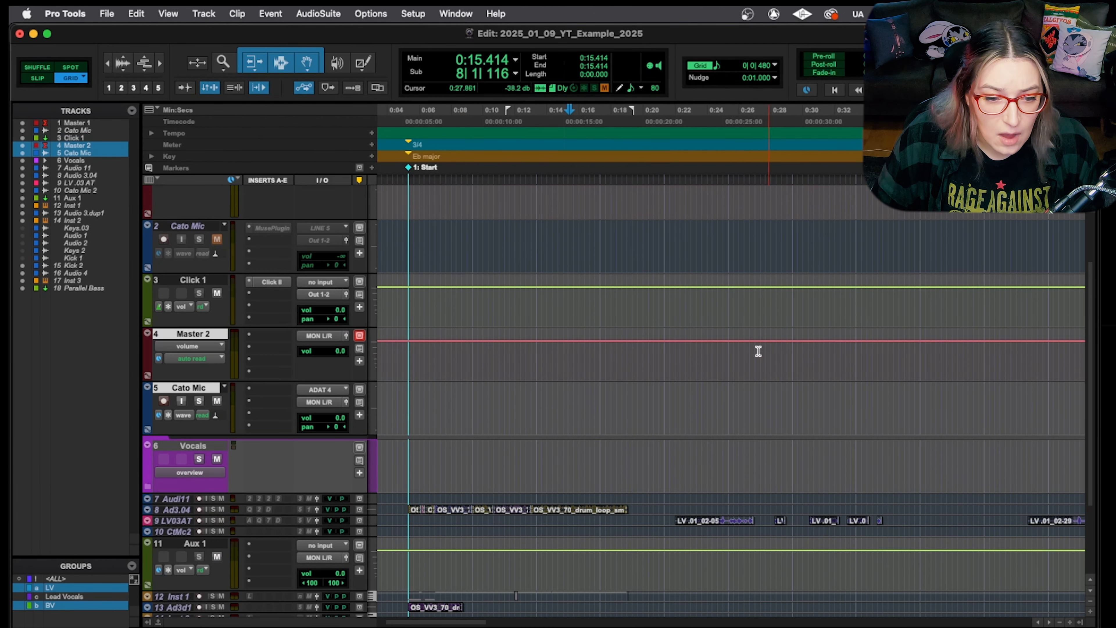
# Set the new mic track's input to LINE 5 and its output to Out 1-2.
pyautogui.click(403, 396)
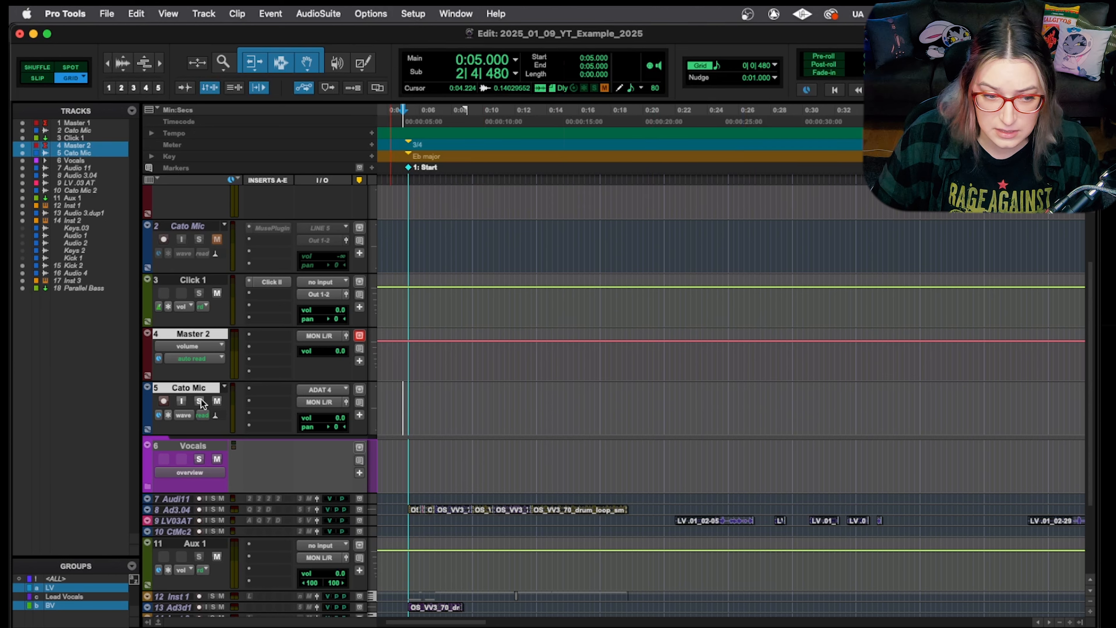
pyautogui.click(194, 446)
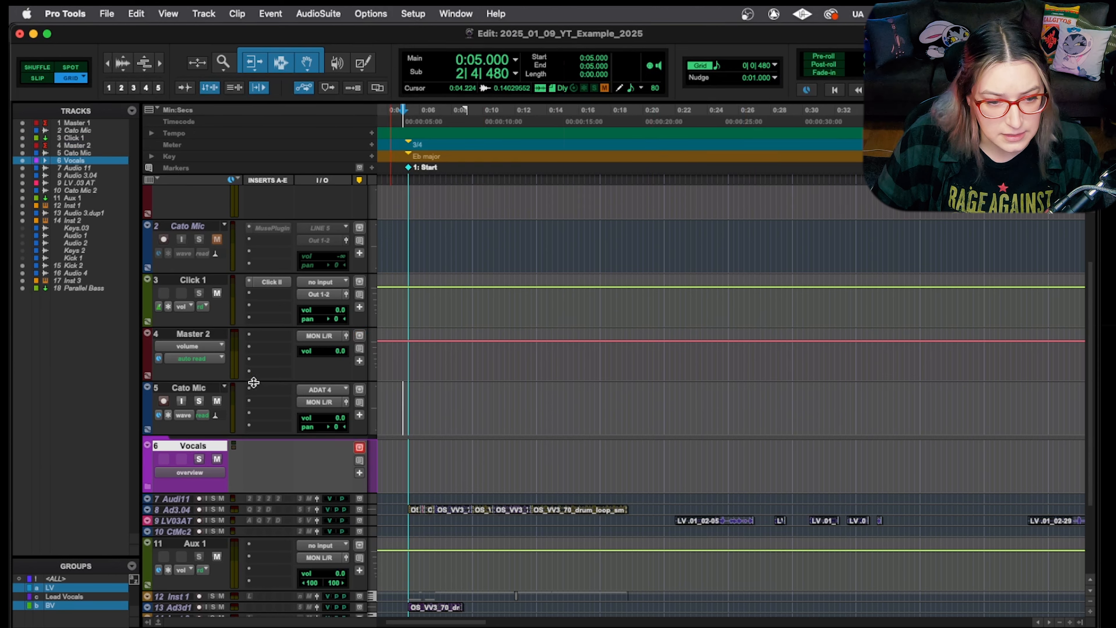
pyautogui.click(307, 389)
pyautogui.moveTo(367, 389)
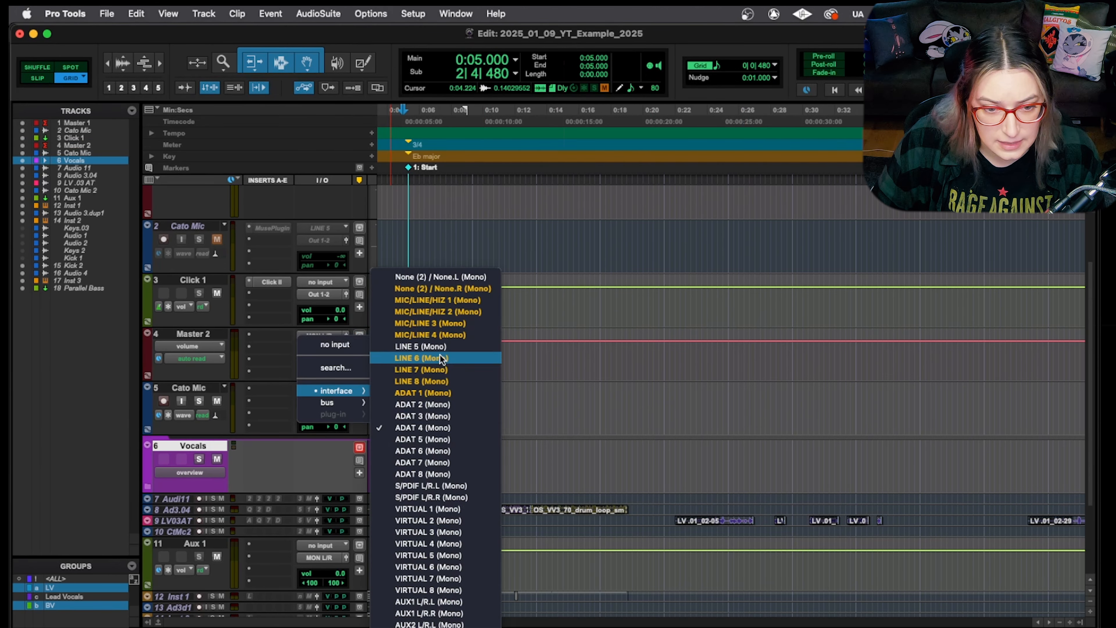
pyautogui.click(448, 346)
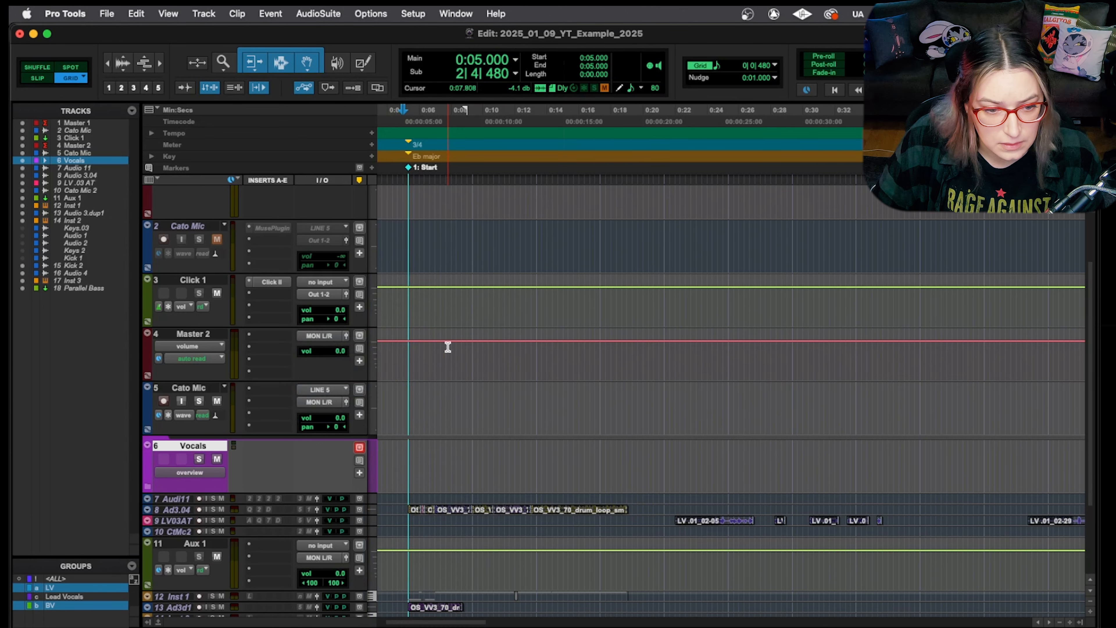
pyautogui.click(307, 402)
pyautogui.moveTo(350, 403)
pyautogui.click(461, 534)
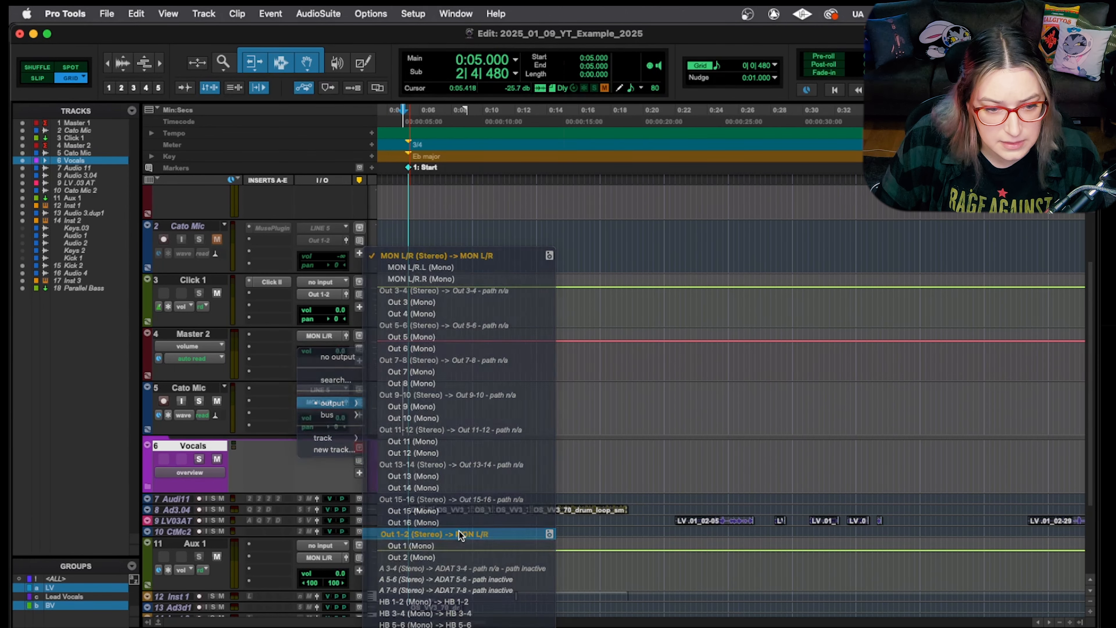
# Mute the new mic track and arm it for recording.
pyautogui.click(180, 387)
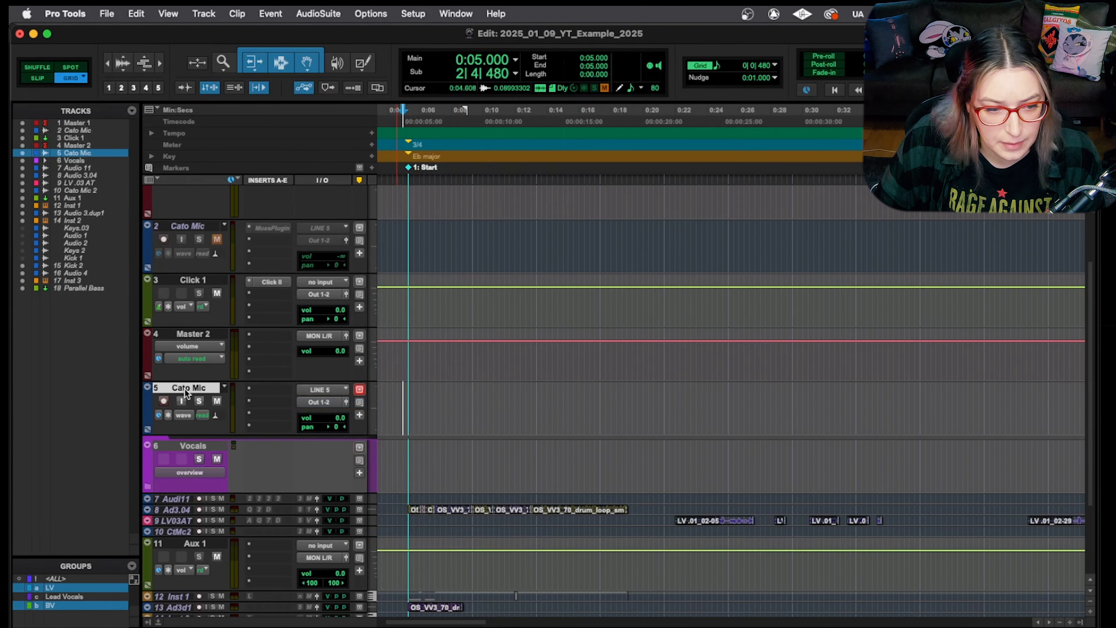
pyautogui.click(216, 401)
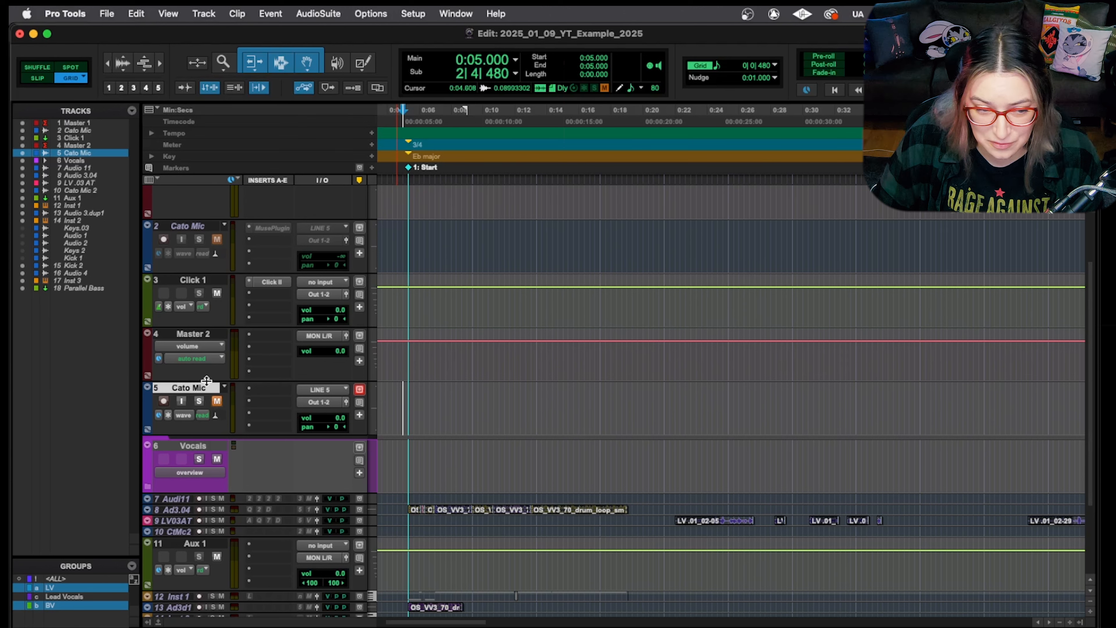
pyautogui.click(164, 401)
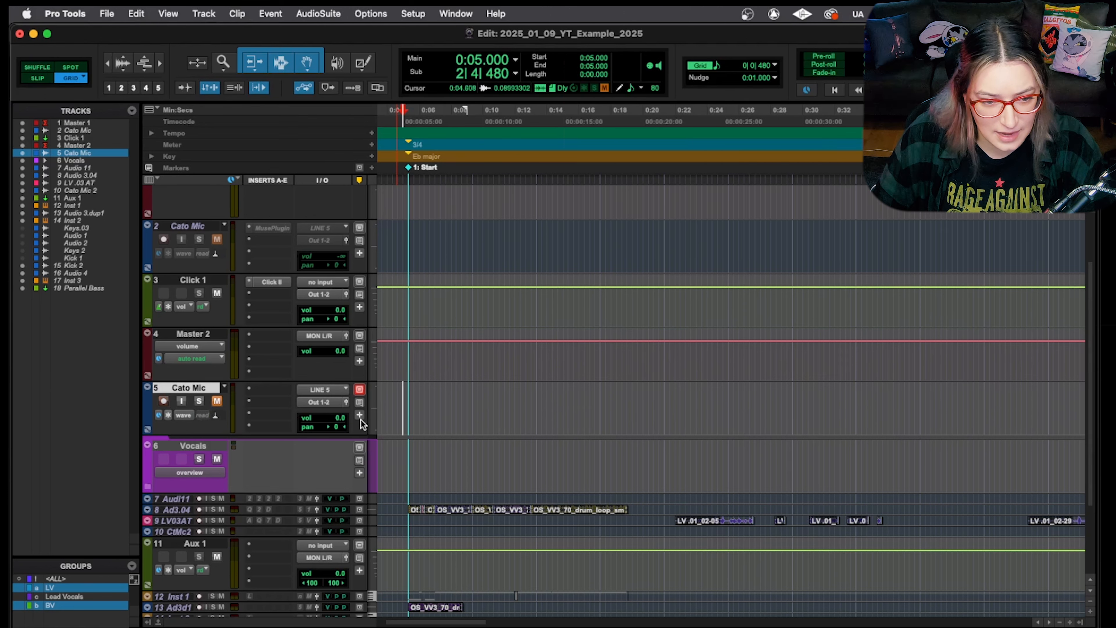
# Switch the new mic track's input to MIC/LINE/HIZ 1.
pyautogui.click(325, 390)
pyautogui.moveTo(354, 391)
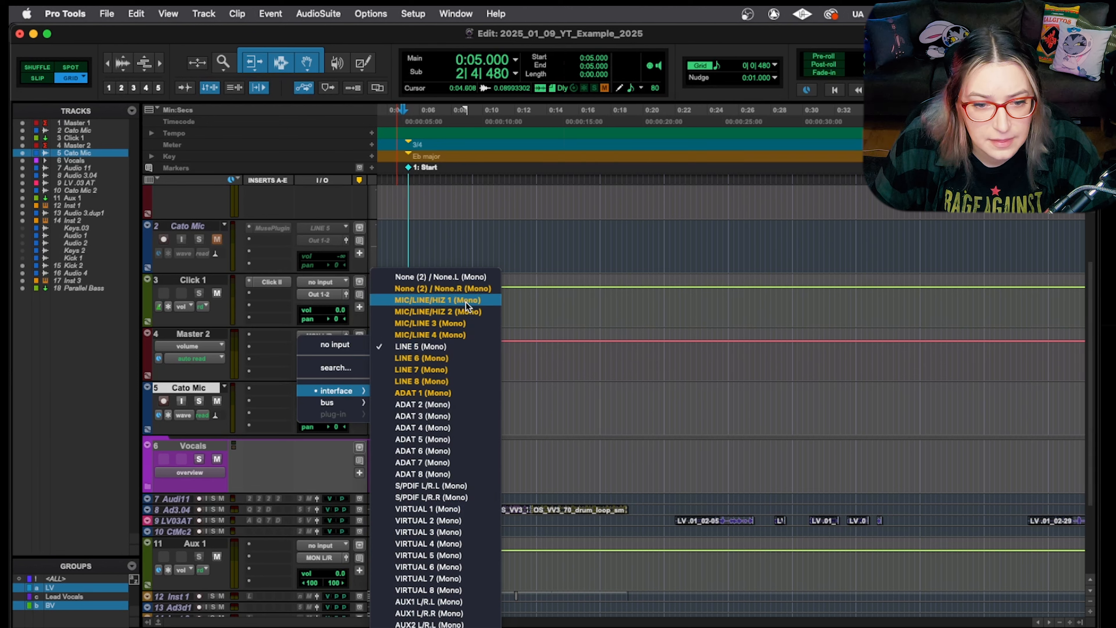
pyautogui.click(448, 301)
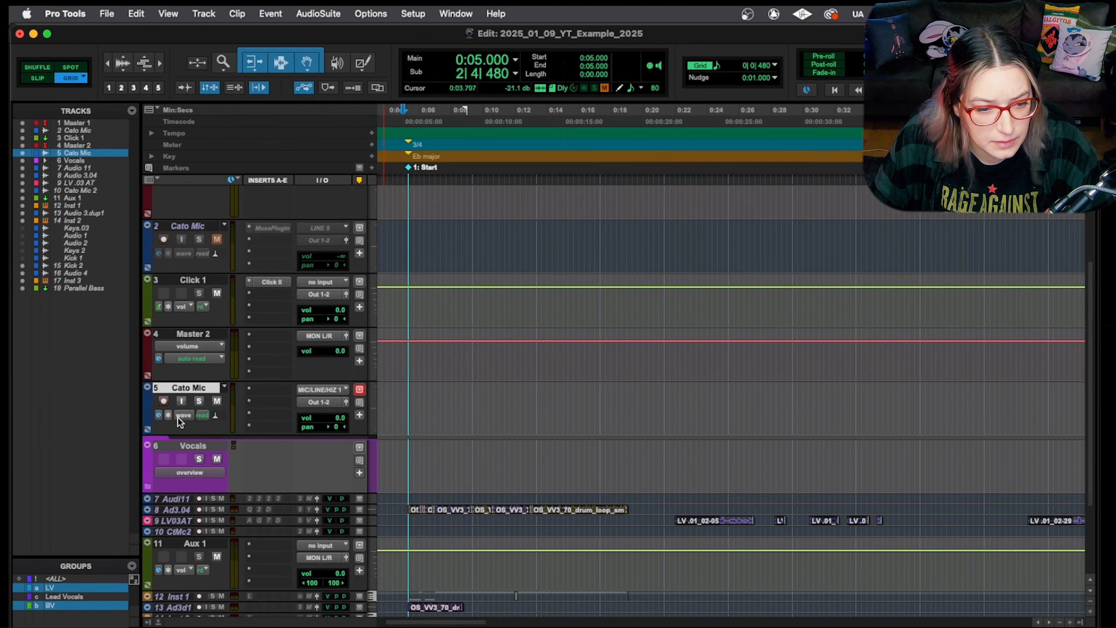
# Record a take about 16 seconds long from 0:05 on the new mic track, with the track muted and armed.
pyautogui.click(217, 400)
pyautogui.click(164, 401)
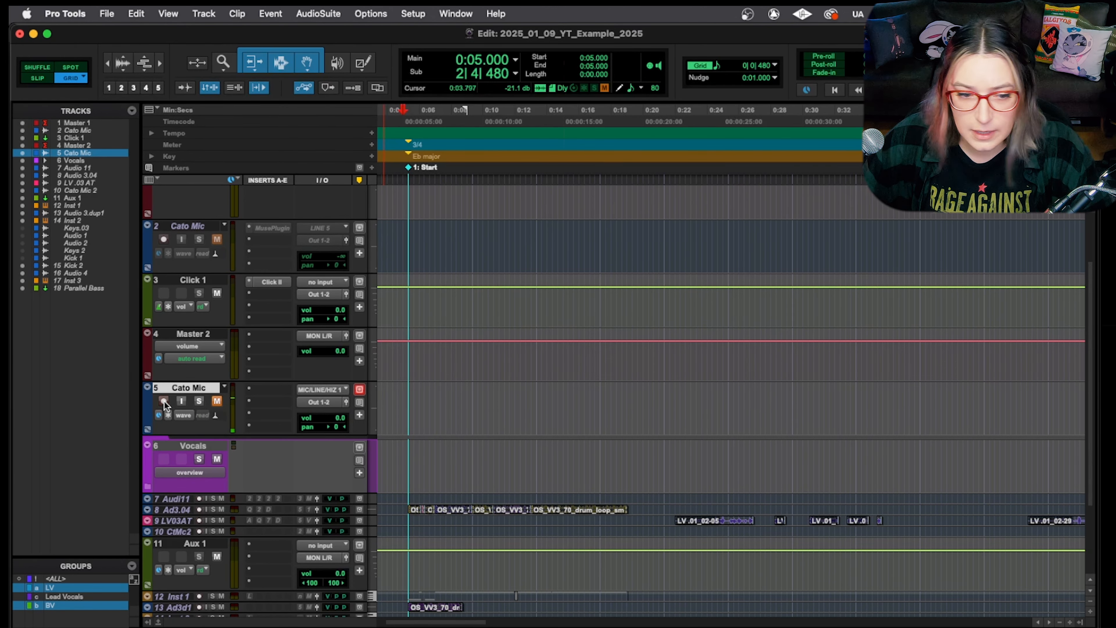
pyautogui.press('super+space')
pyautogui.press('space')
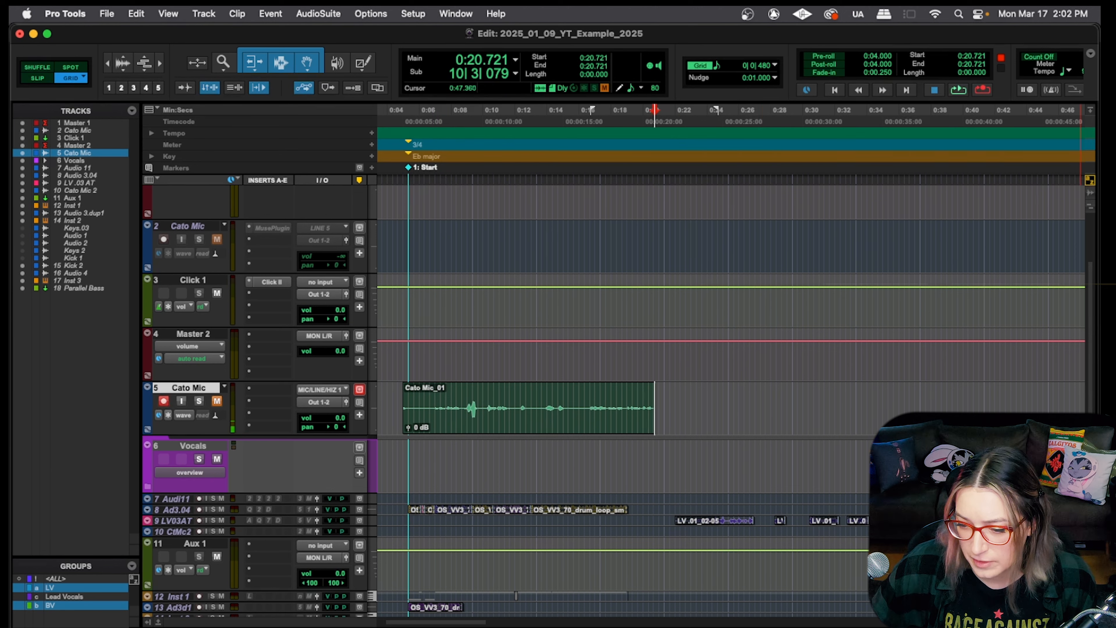
# Show the Clips list, look through it, and undo the recorded take on the mic track.
pyautogui.click(1091, 622)
pyautogui.scroll(-6, 1050, 264)
pyautogui.scroll(6, 1050, 264)
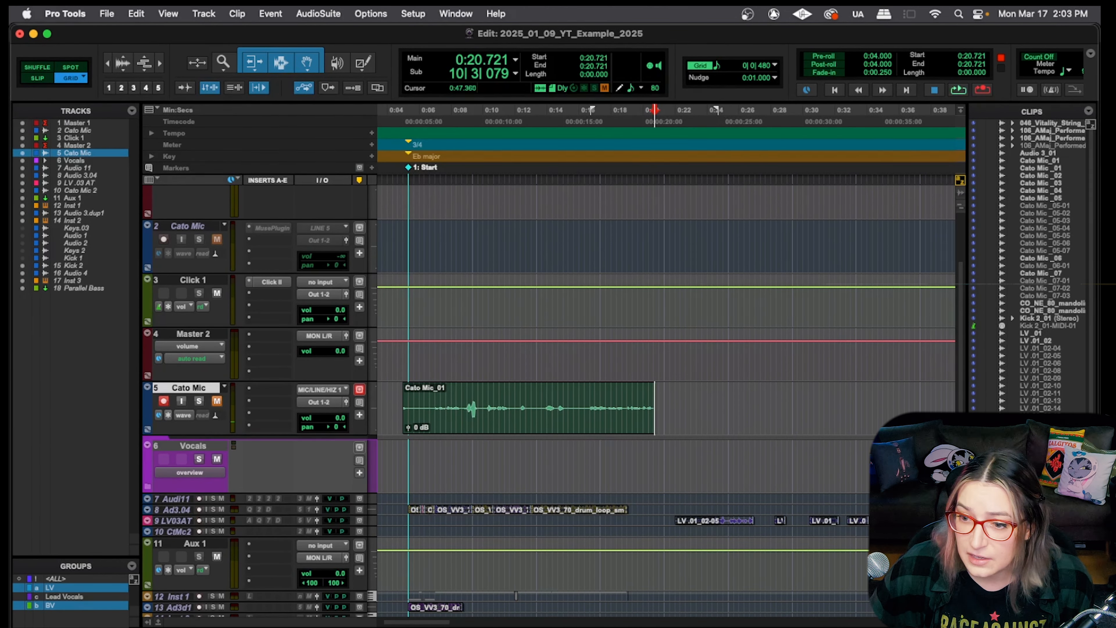
pyautogui.press('super+z')
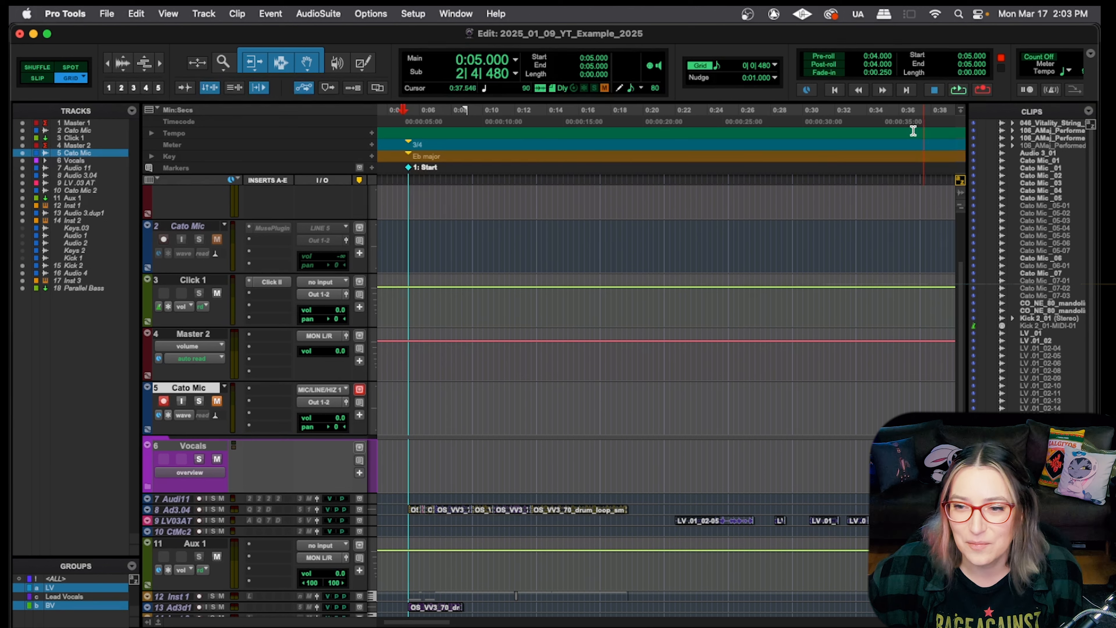
# Place two mic clips from the Clips list onto the new mic track's timeline and delete them from it.
pyautogui.moveTo(1039, 160); pyautogui.dragTo(580, 409)
pyautogui.moveTo(561, 456); pyautogui.dragTo(394, 424)
pyautogui.moveTo(1039, 168); pyautogui.dragTo(685, 409)
pyautogui.moveTo(773, 406); pyautogui.dragTo(383, 406)
pyautogui.press('Delete')
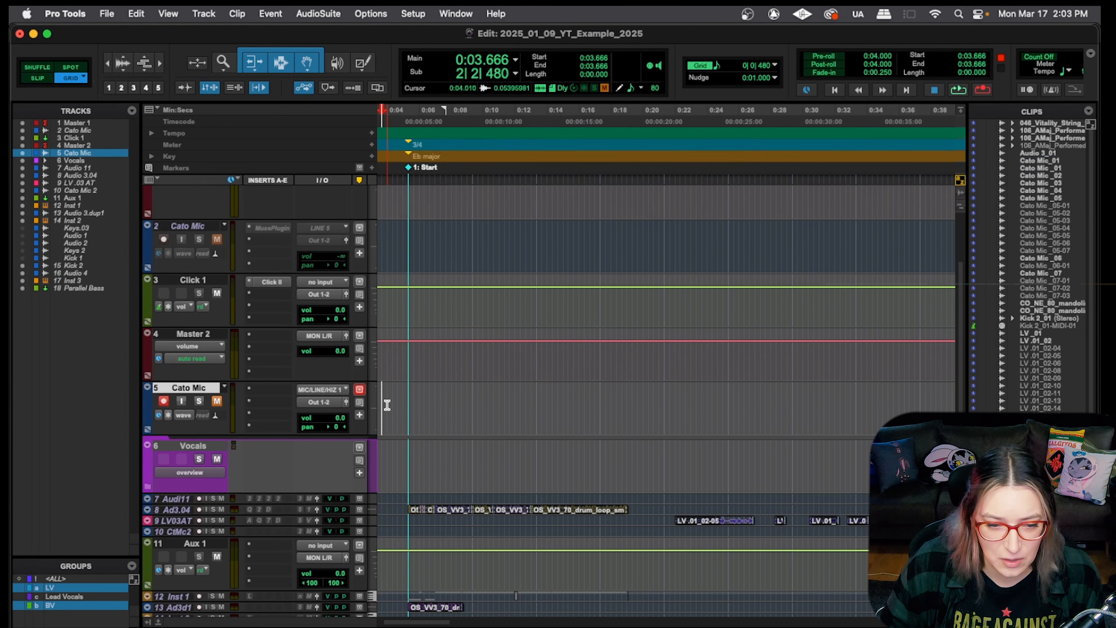
# Return the playhead to the session start and create one new mono Aux Input track below the new mic track.
pyautogui.press('Return')
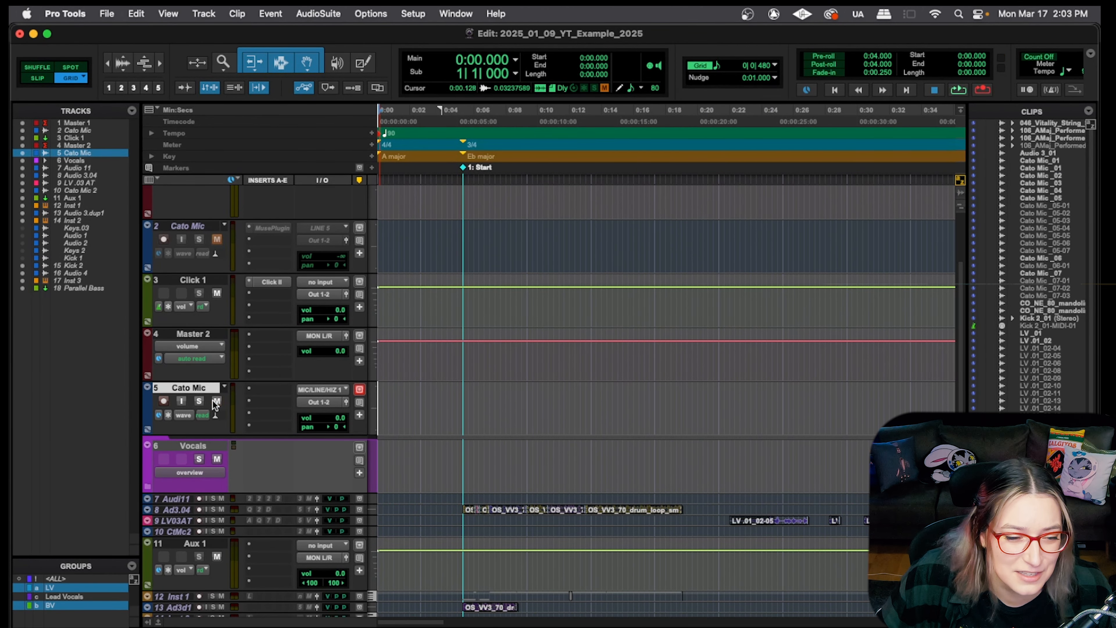
pyautogui.press('super+shift+n')
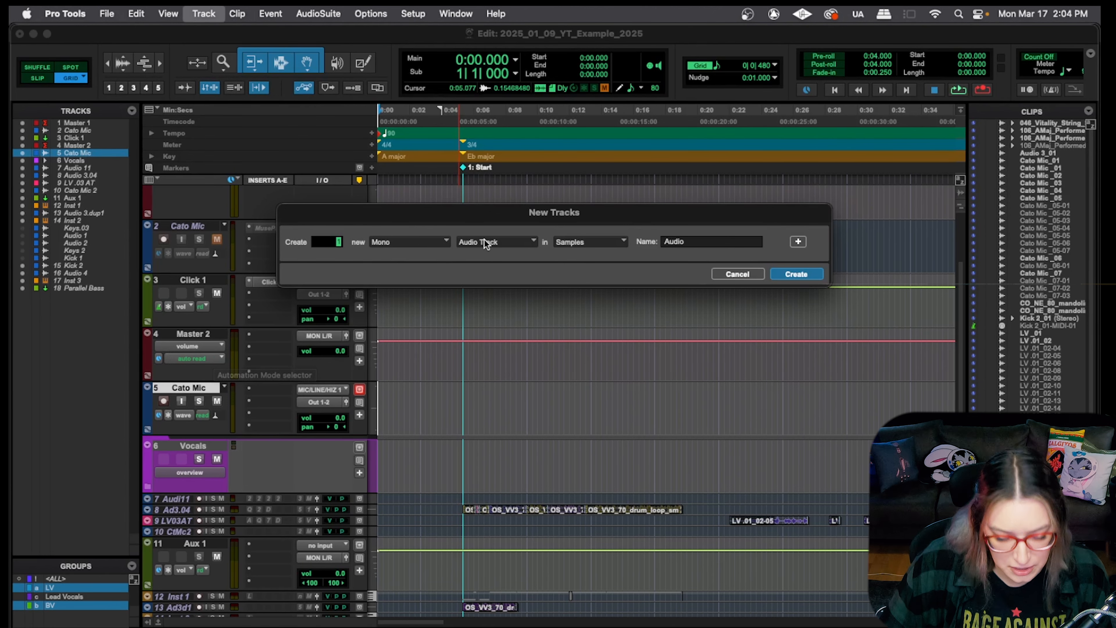
pyautogui.click(500, 245)
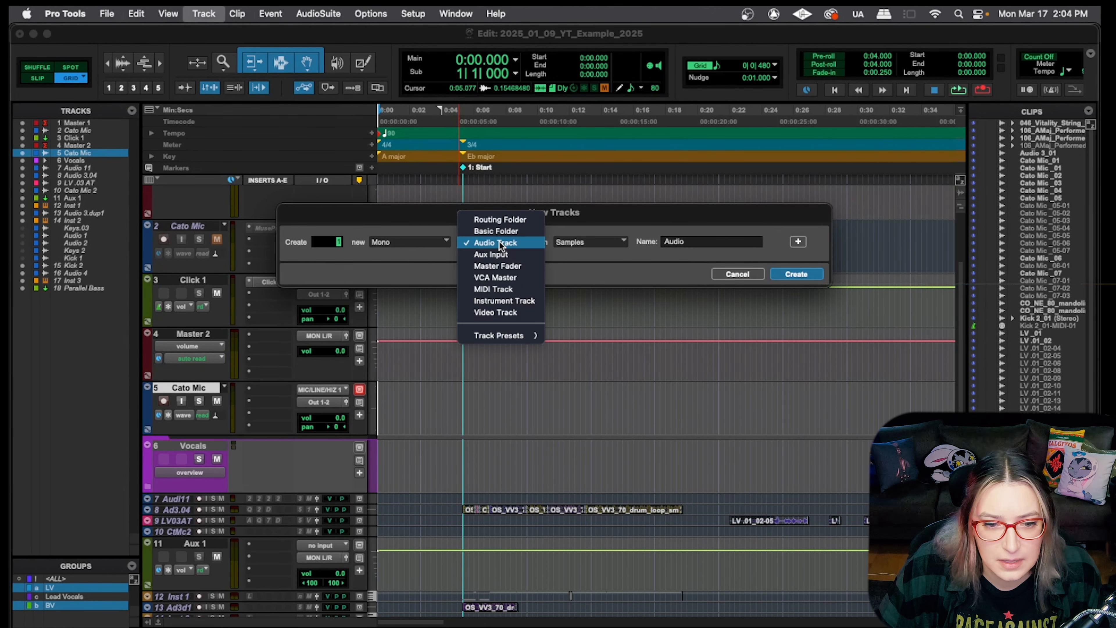
pyautogui.click(501, 256)
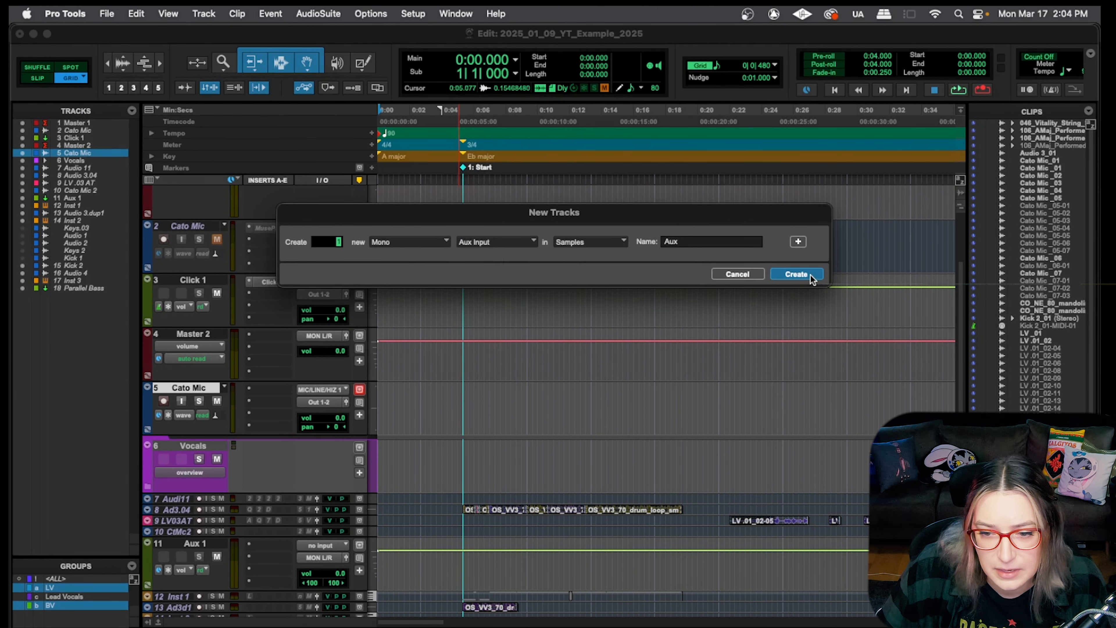
pyautogui.click(796, 274)
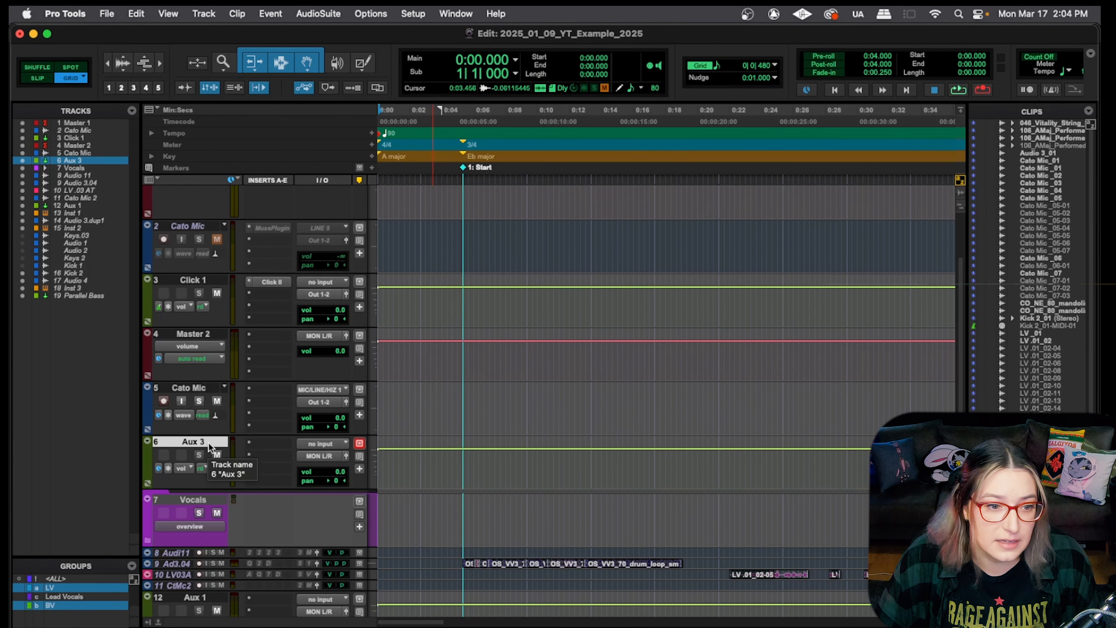
# Add a new mono audio track directly below the Click 1 track and delete it again.
pyautogui.click(193, 282)
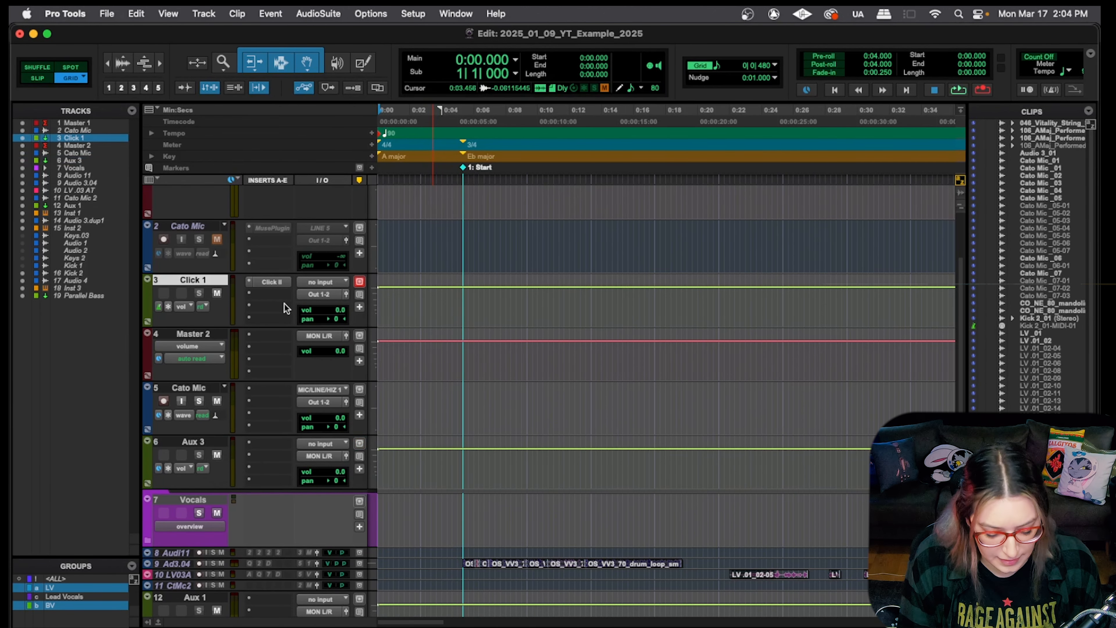
pyautogui.press('super+shift+n')
pyautogui.press('Return')
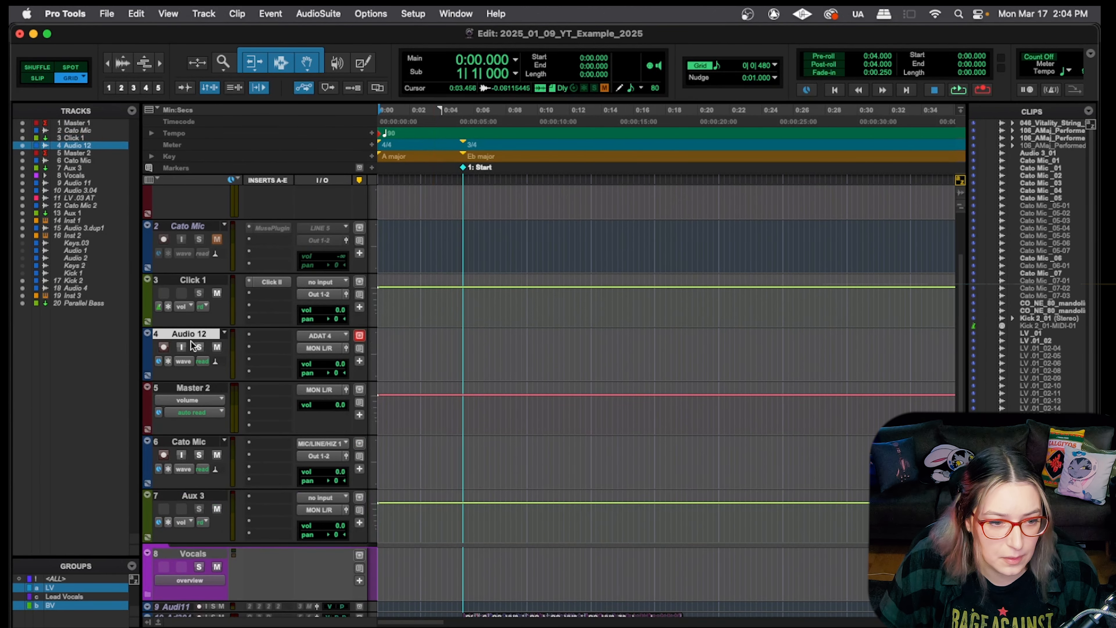
pyautogui.click(196, 388)
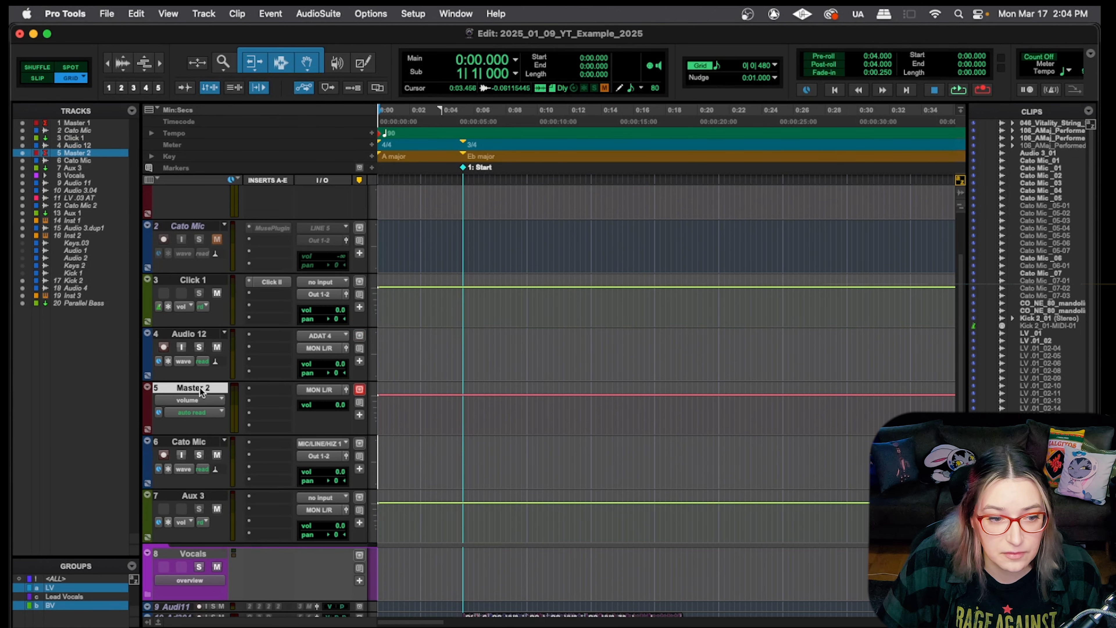
pyautogui.rightClick(196, 333)
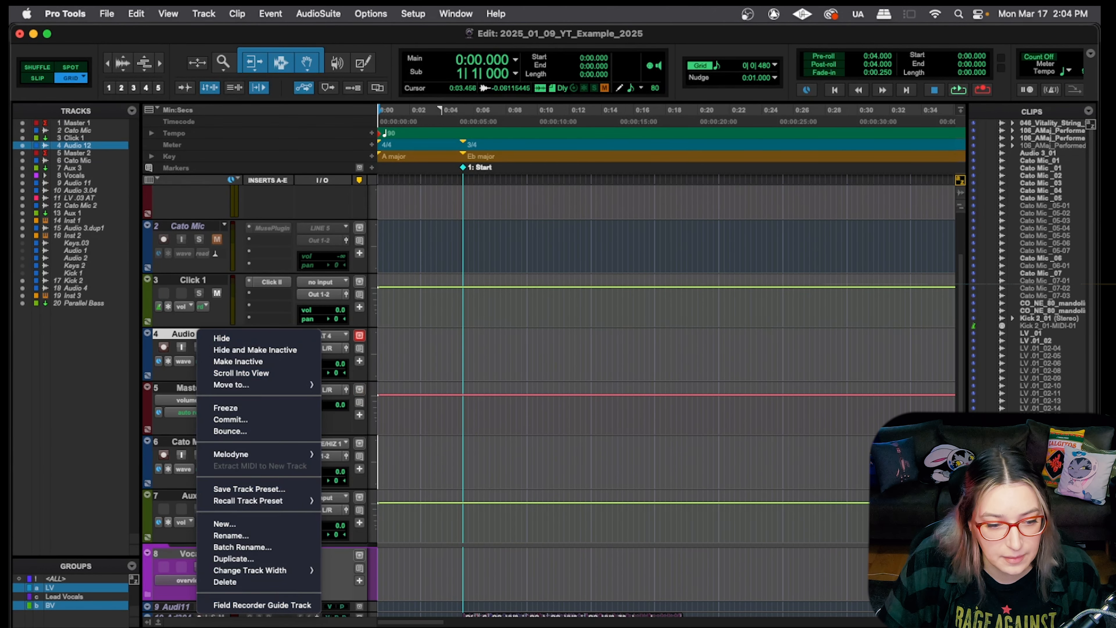
pyautogui.click(246, 582)
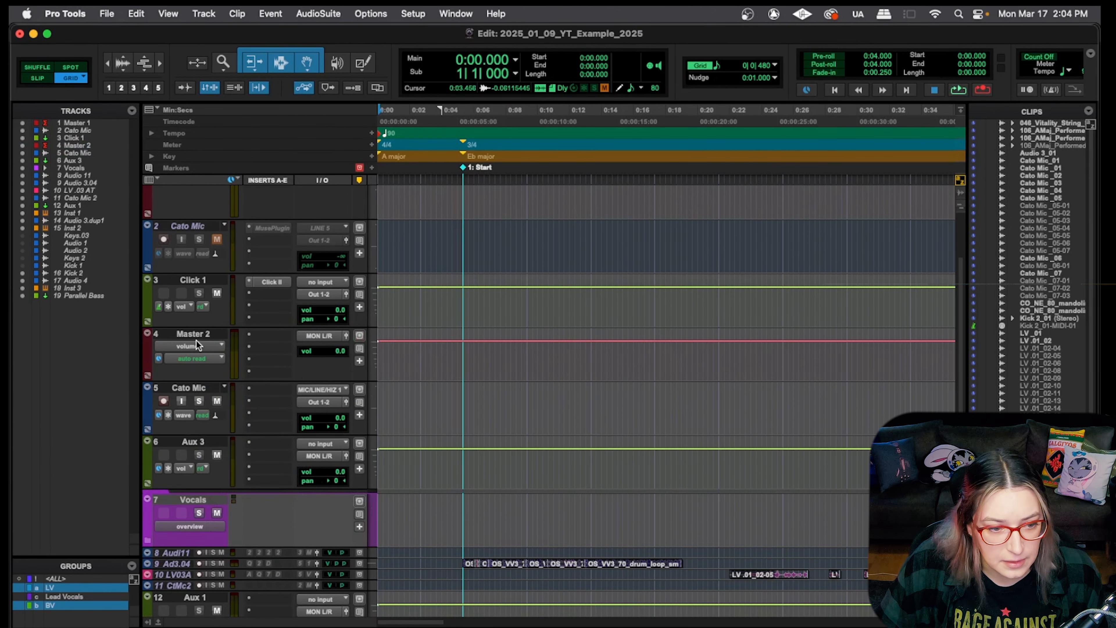
# Delete the Master 2 track from the session.
pyautogui.click(196, 338)
pyautogui.rightClick(196, 338)
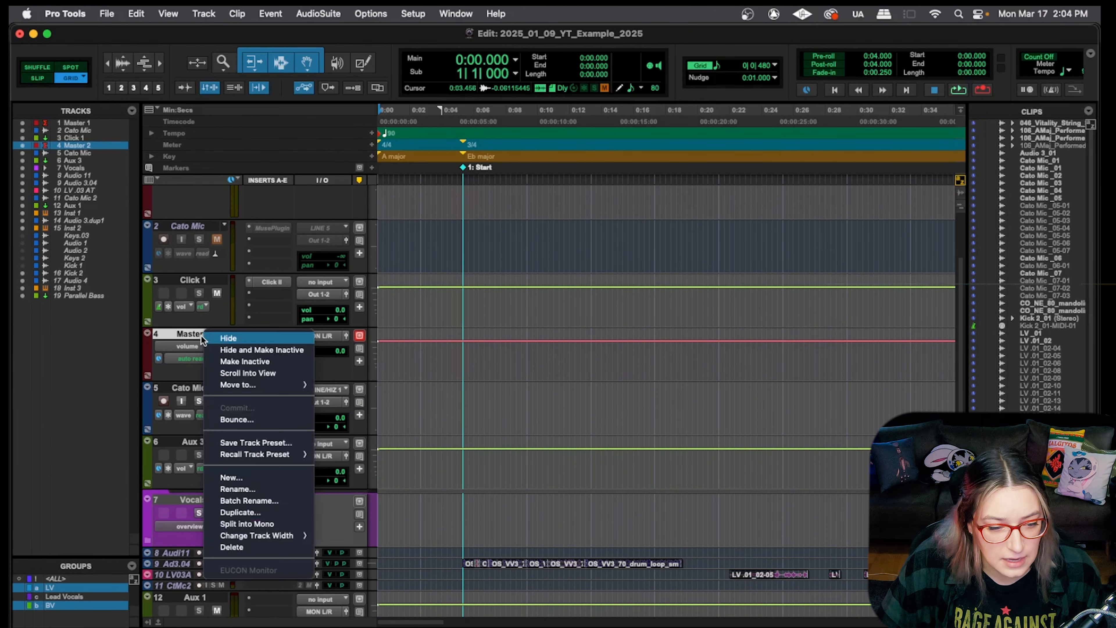
pyautogui.click(250, 548)
# Select the new mic track and examine its channel strip in the Mix window, from inserts and sends to I/O, pan and fader.
pyautogui.scroll(3, 225, 315)
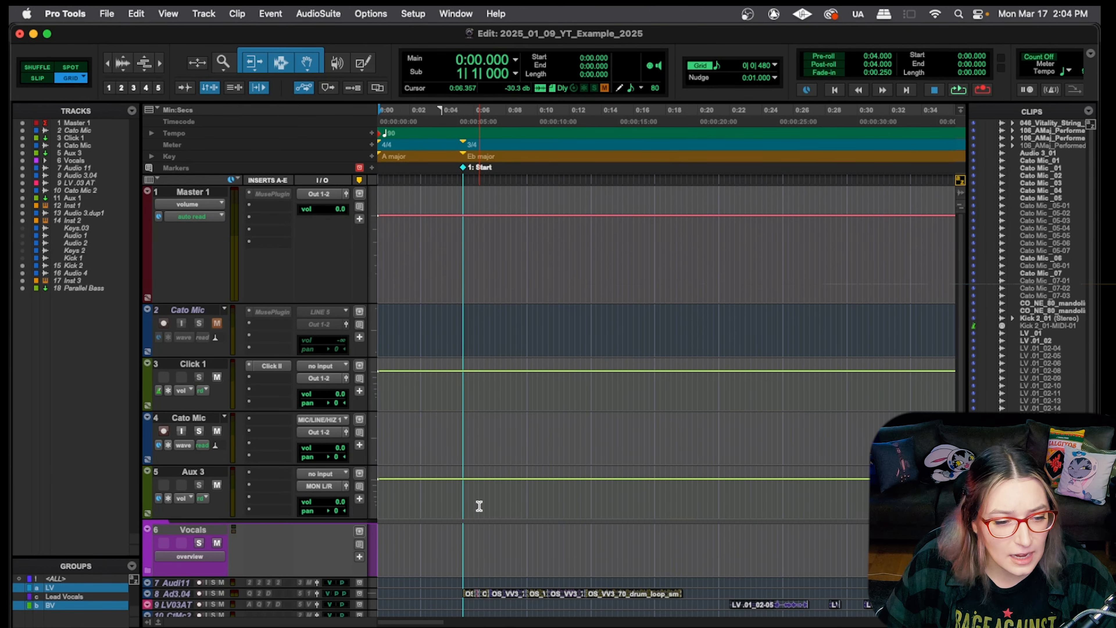
pyautogui.click(185, 415)
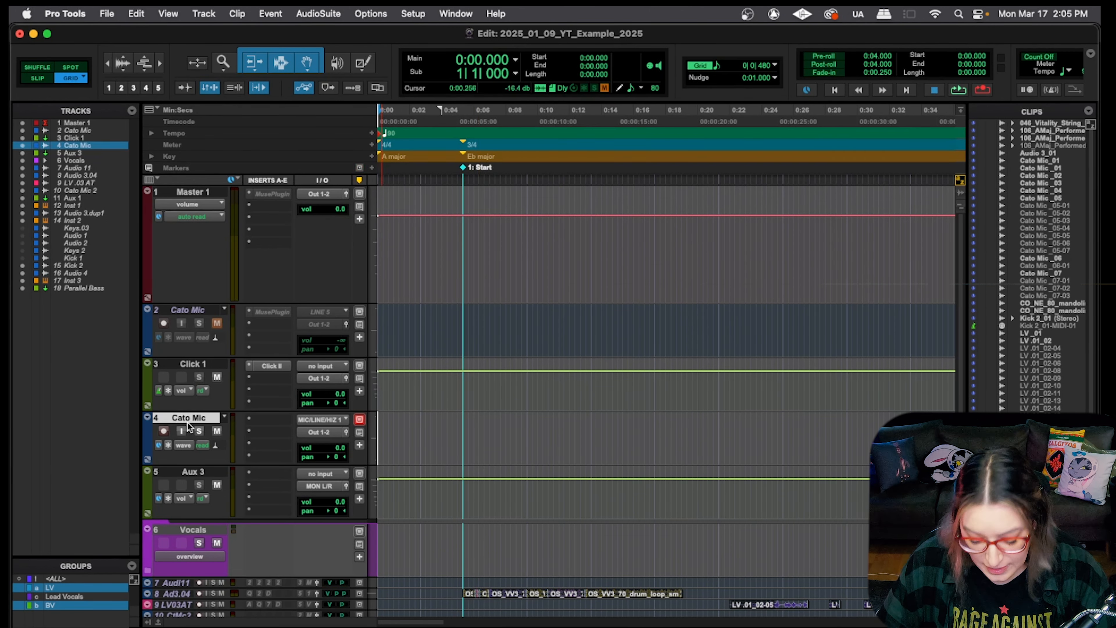
pyautogui.press('super+equal')
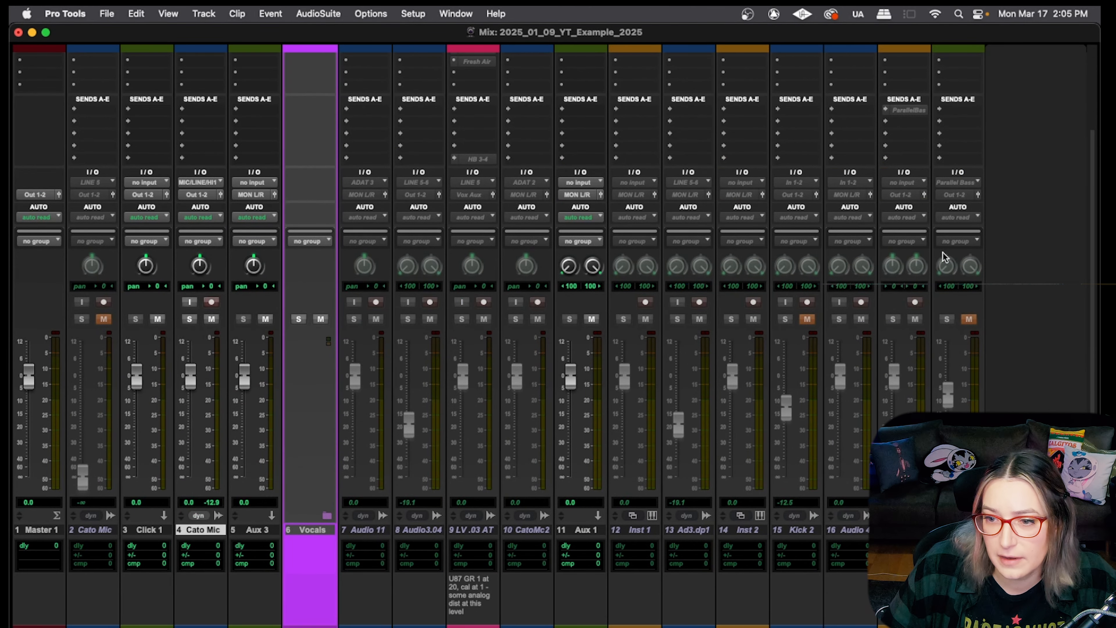
pyautogui.scroll(5, 1020, 247)
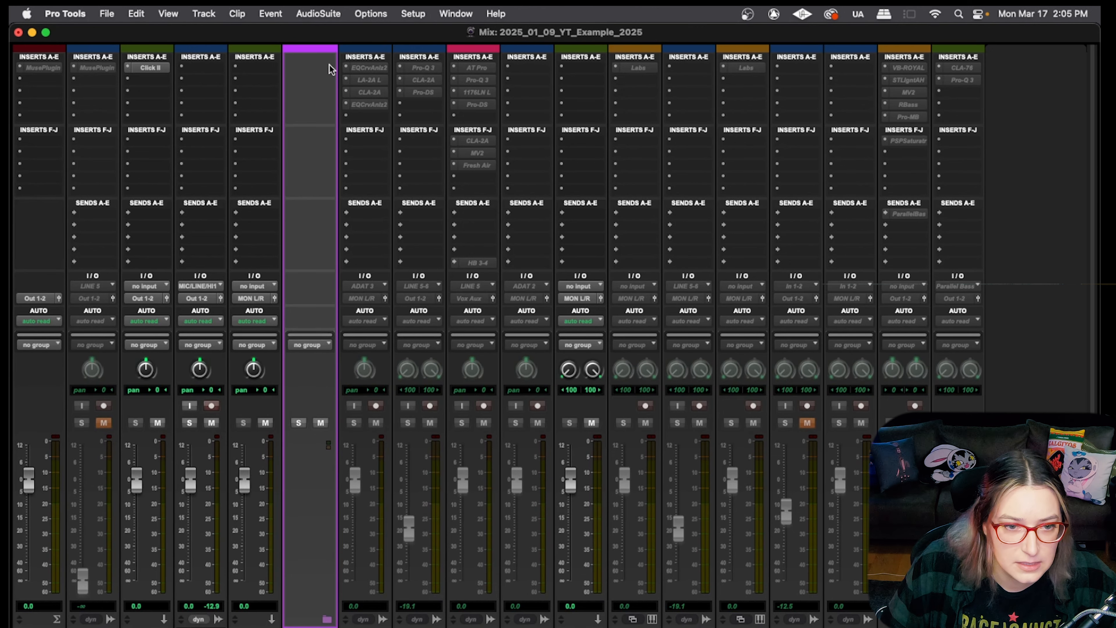
pyautogui.scroll(-1, 203, 173)
pyautogui.scroll(-1, 203, 172)
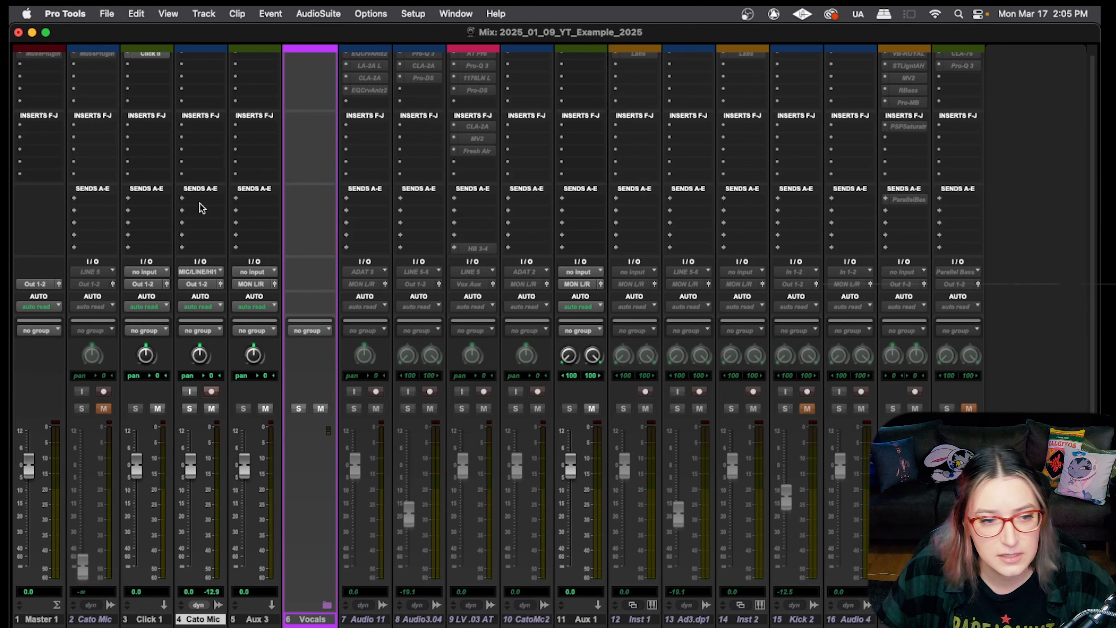
pyautogui.scroll(-3, 198, 211)
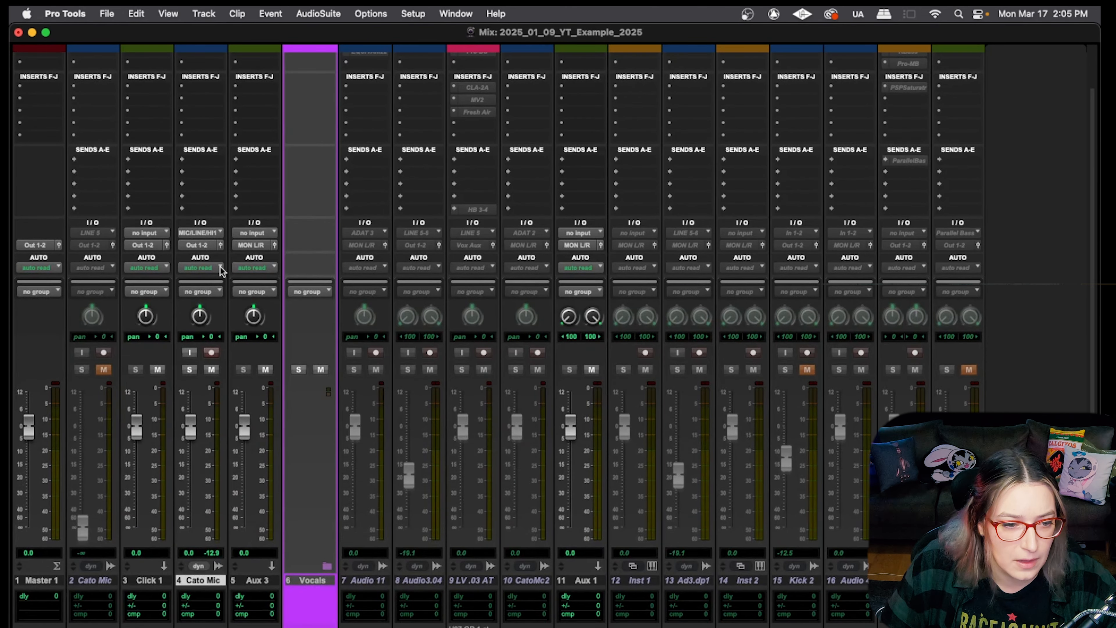
pyautogui.scroll(-3, 224, 340)
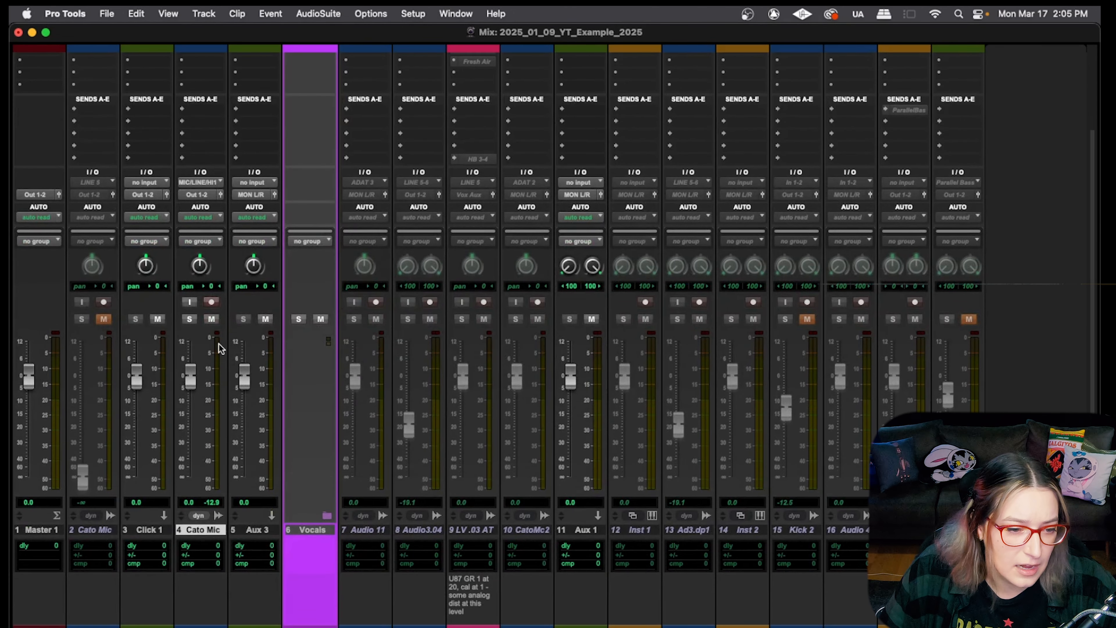